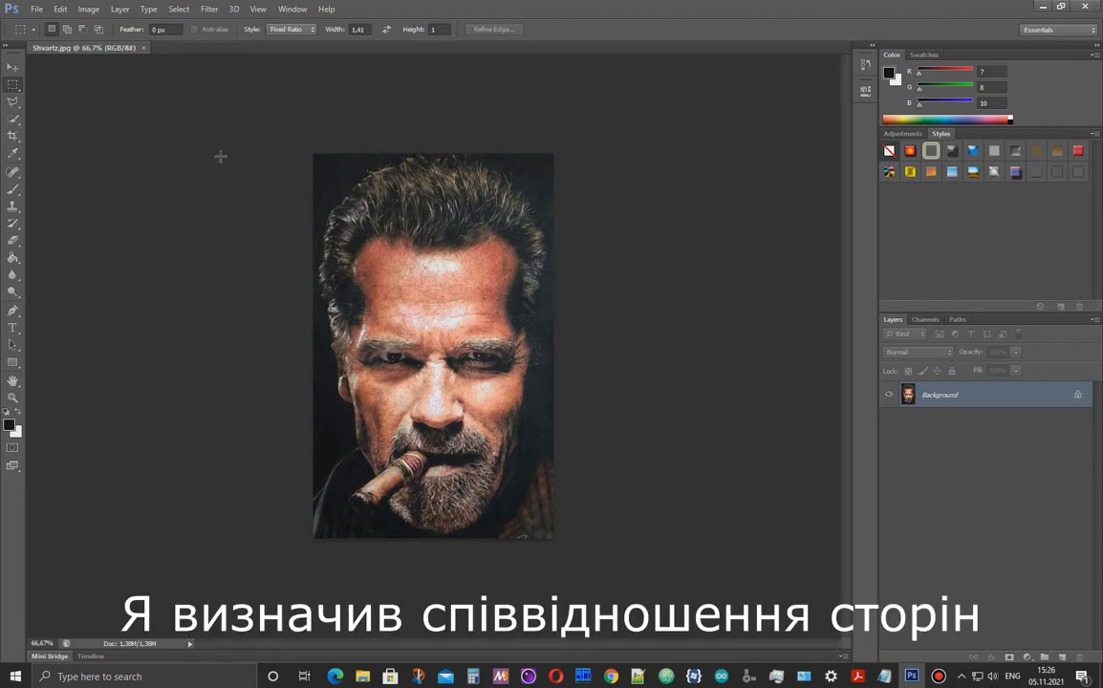
Try a rectangular marquee selection across the photo with a fixed ratio of width 1.41 to height 1
{"action": "left_click", "coordinate": [309, 32]}
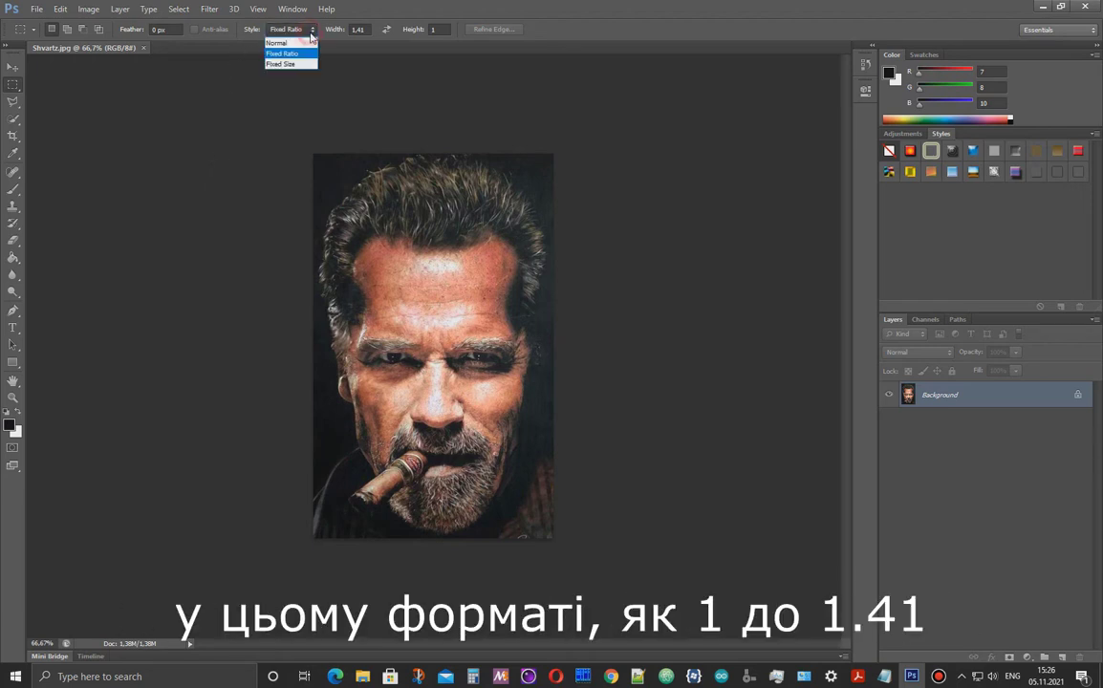
{"action": "left_click", "coordinate": [296, 54]}
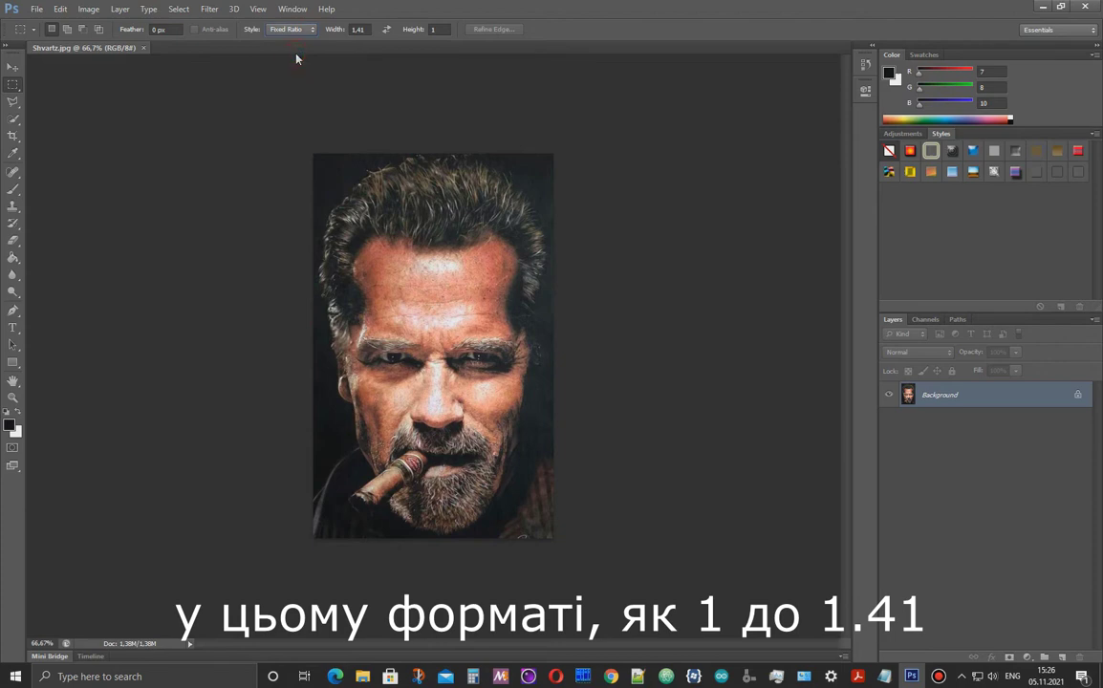
{"action": "left_click", "coordinate": [352, 29]}
{"action": "left_click", "coordinate": [435, 30]}
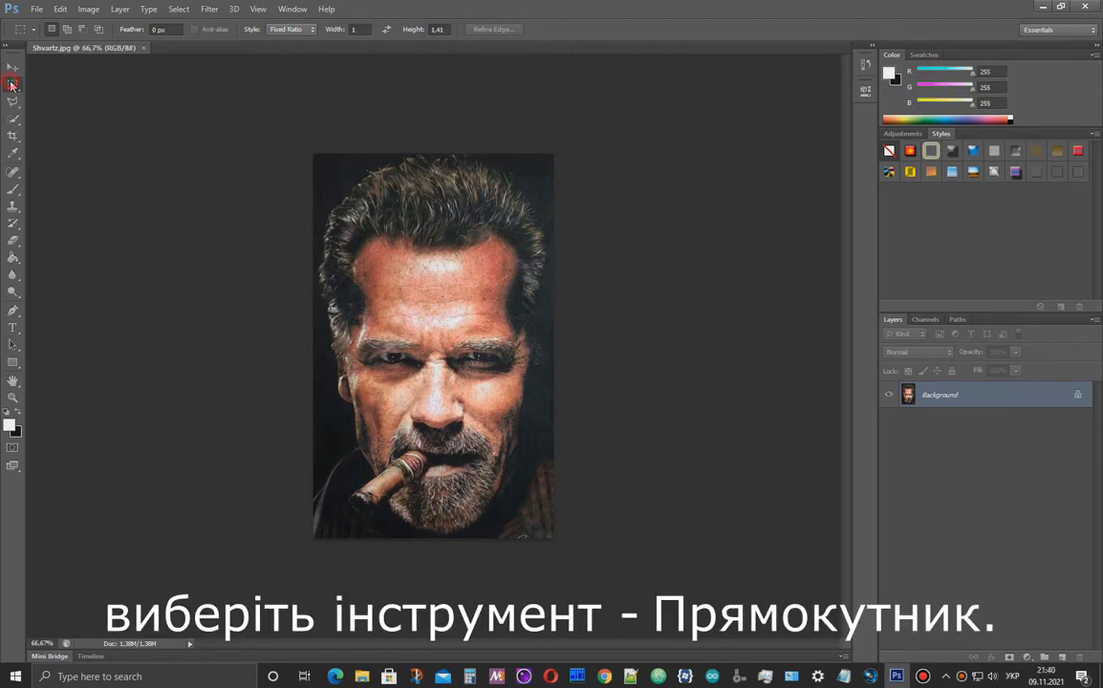
{"action": "left_click_drag", "start_coordinate": [300, 136], "coordinate": [556, 299]}
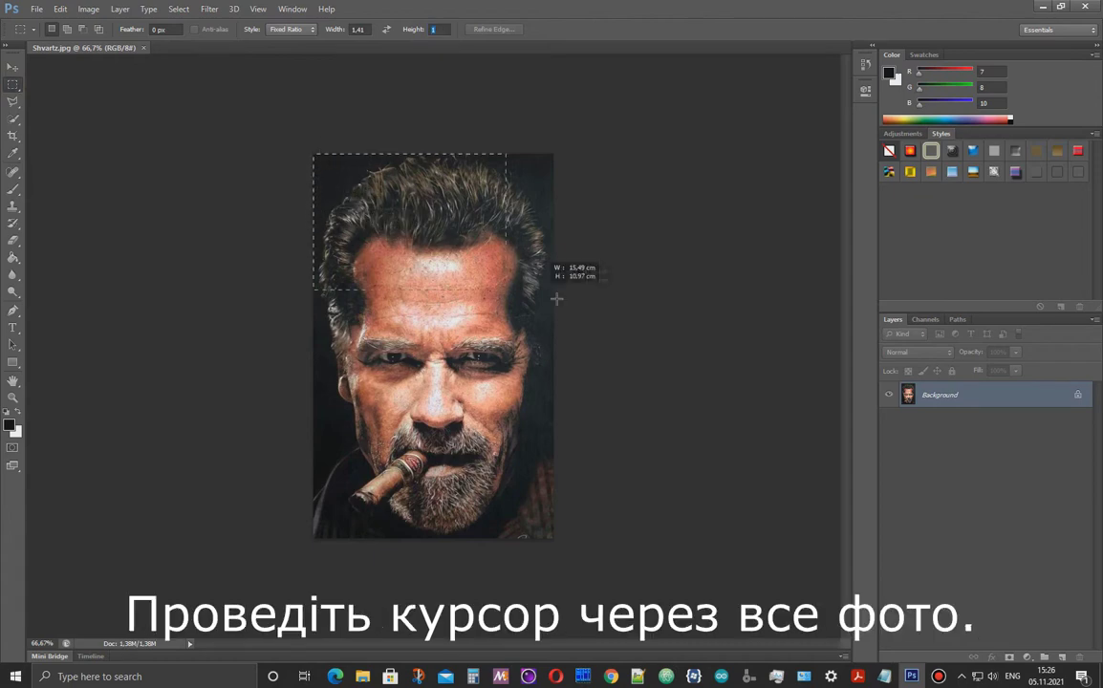
{"action": "left_click", "coordinate": [309, 175]}
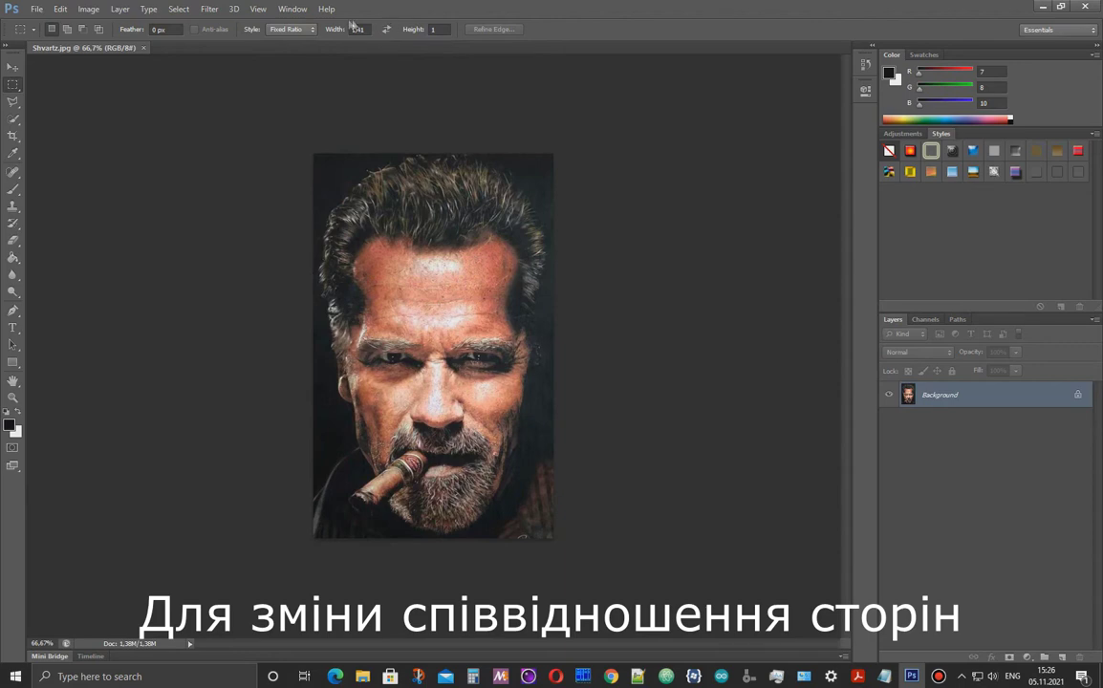
Swap the marquee's fixed ratio to width 1, height 1.41, test it across the photo and clear the selection
{"action": "left_click", "coordinate": [386, 31]}
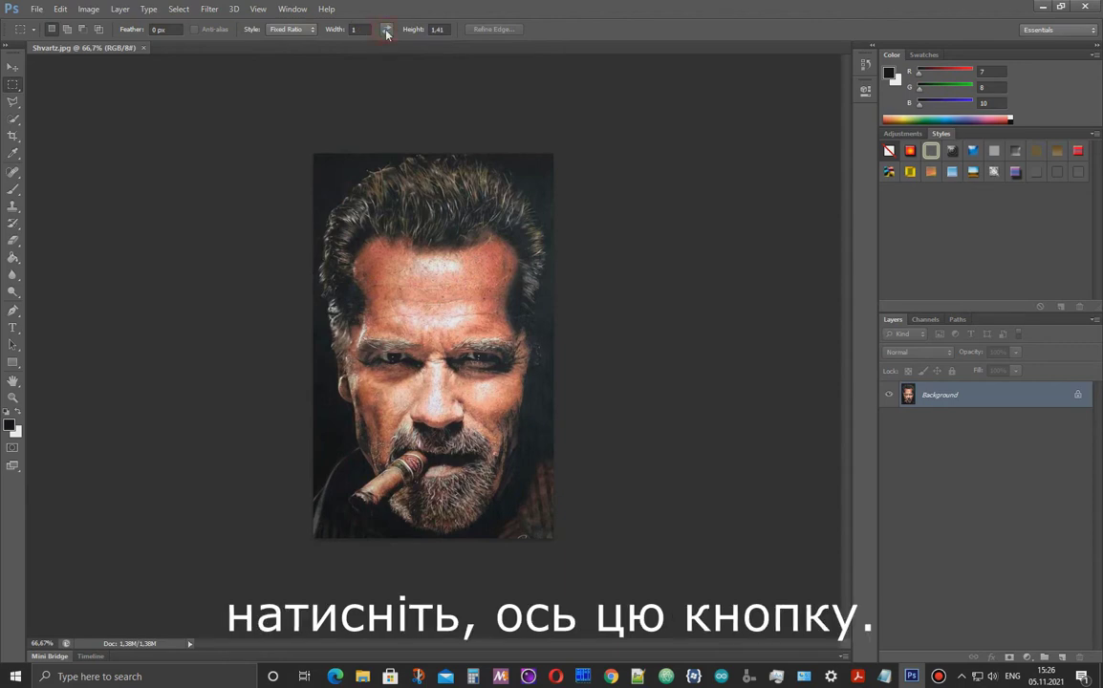
{"action": "left_click_drag", "start_coordinate": [304, 136], "coordinate": [596, 536]}
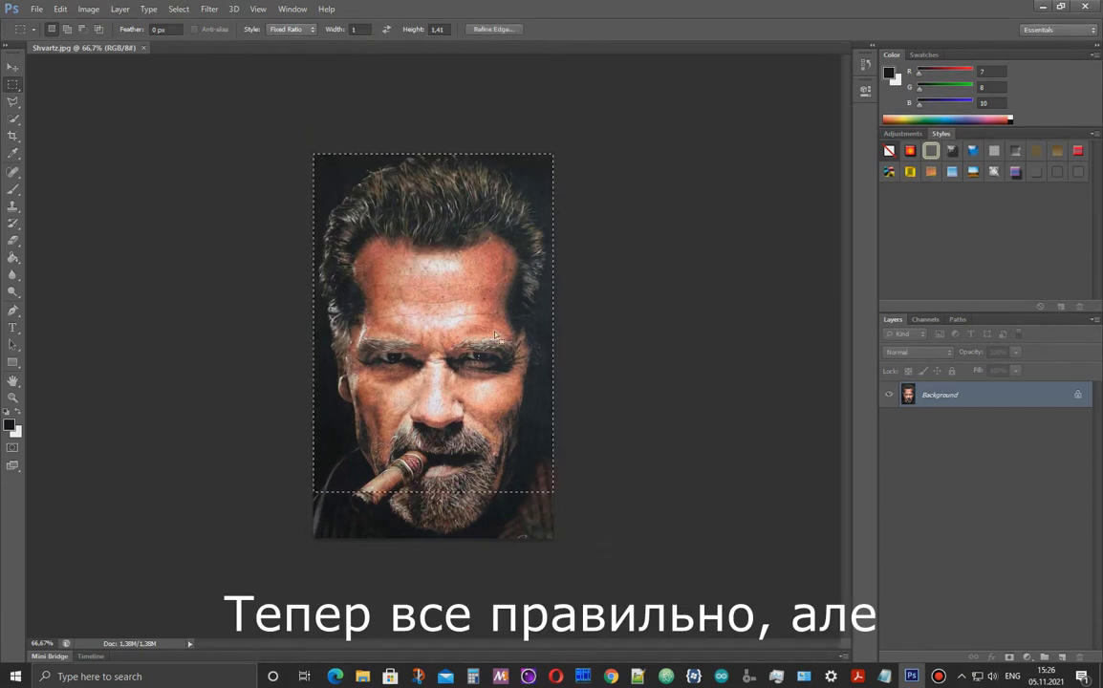
{"action": "mouse_move", "coordinate": [437, 277]}
{"action": "left_mouse_down"}
{"action": "mouse_move", "coordinate": [442, 300]}
{"action": "mouse_move", "coordinate": [439, 268]}
{"action": "left_mouse_up"}
{"action": "key", "text": "ctrl+d"}
Check the photo's pixel width and height in the Image Size settings
{"action": "left_click", "coordinate": [87, 9]}
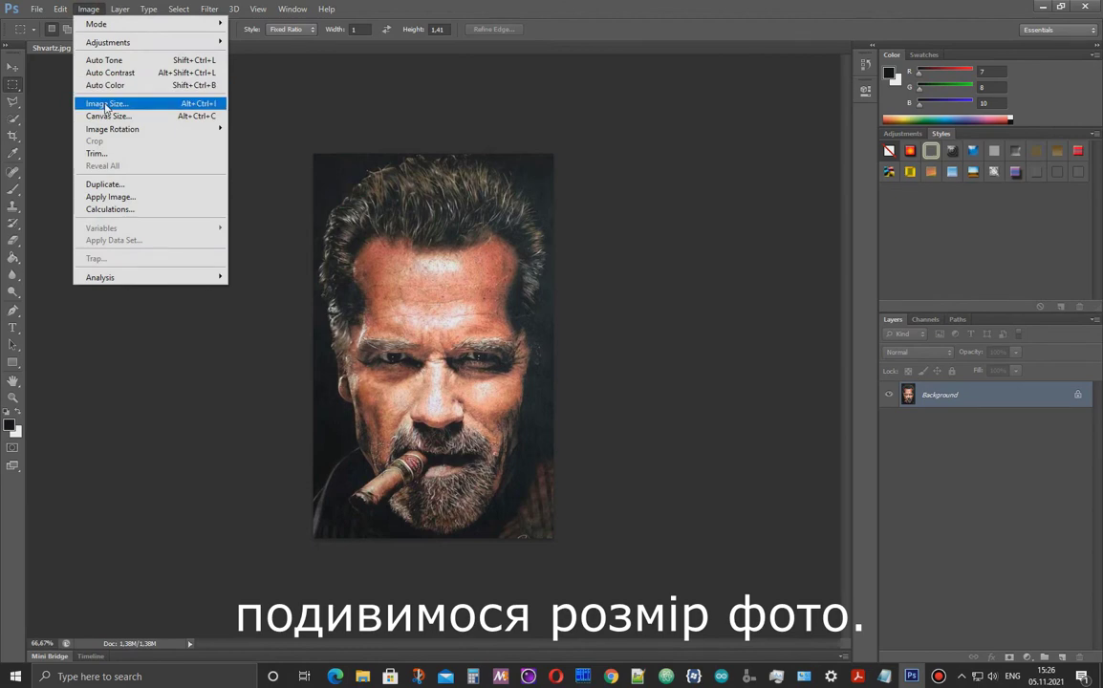
{"action": "left_click", "coordinate": [106, 103]}
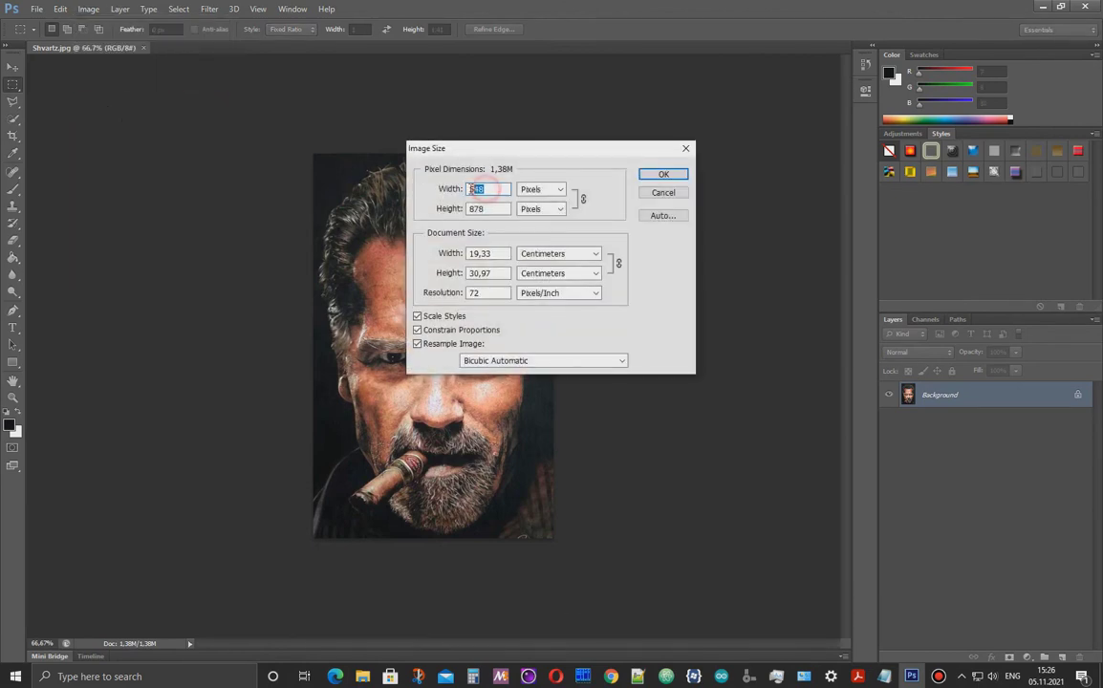
{"action": "left_click", "coordinate": [483, 208]}
{"action": "double_click", "coordinate": [470, 208]}
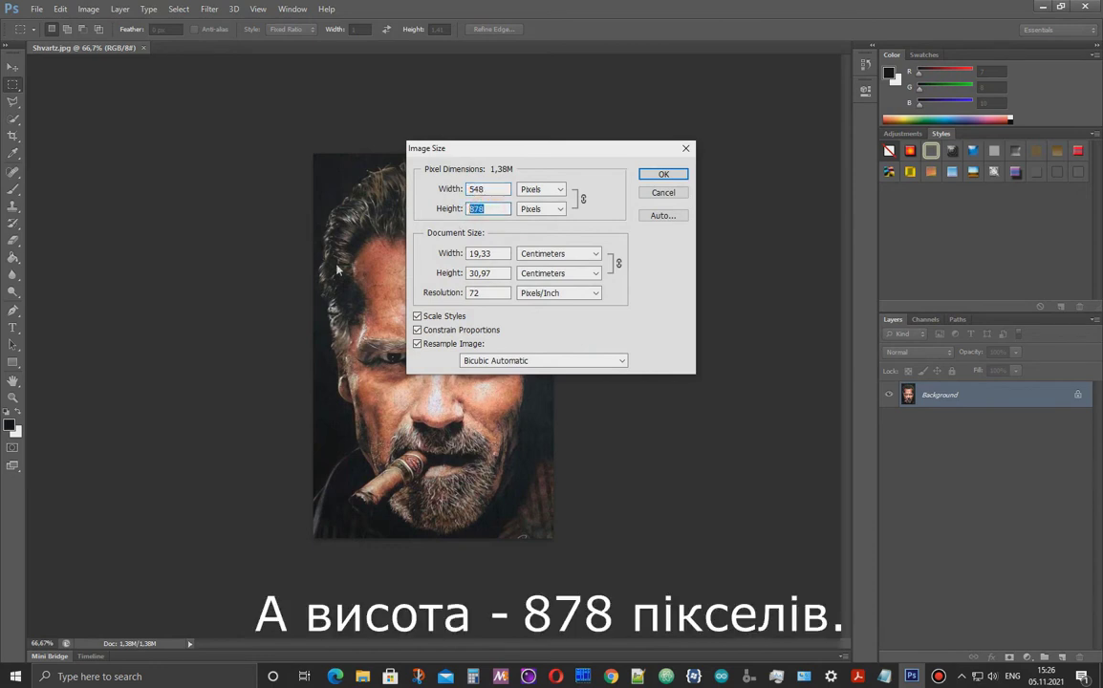
{"action": "left_click_drag", "start_coordinate": [484, 189], "coordinate": [473, 189]}
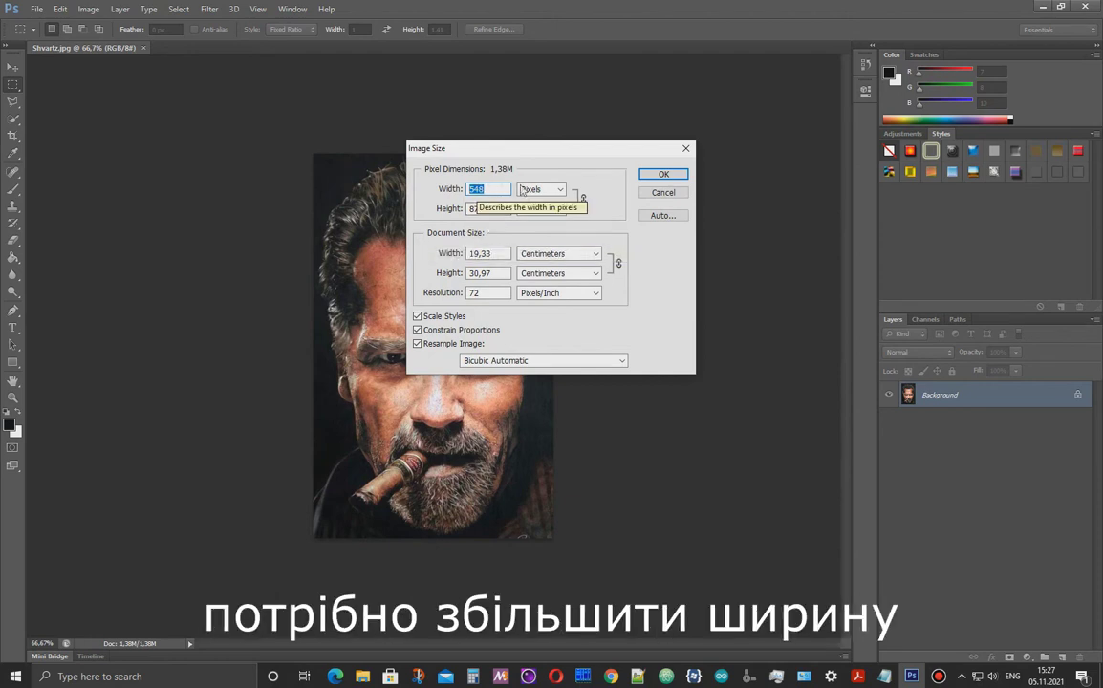
{"action": "left_click", "coordinate": [662, 176]}
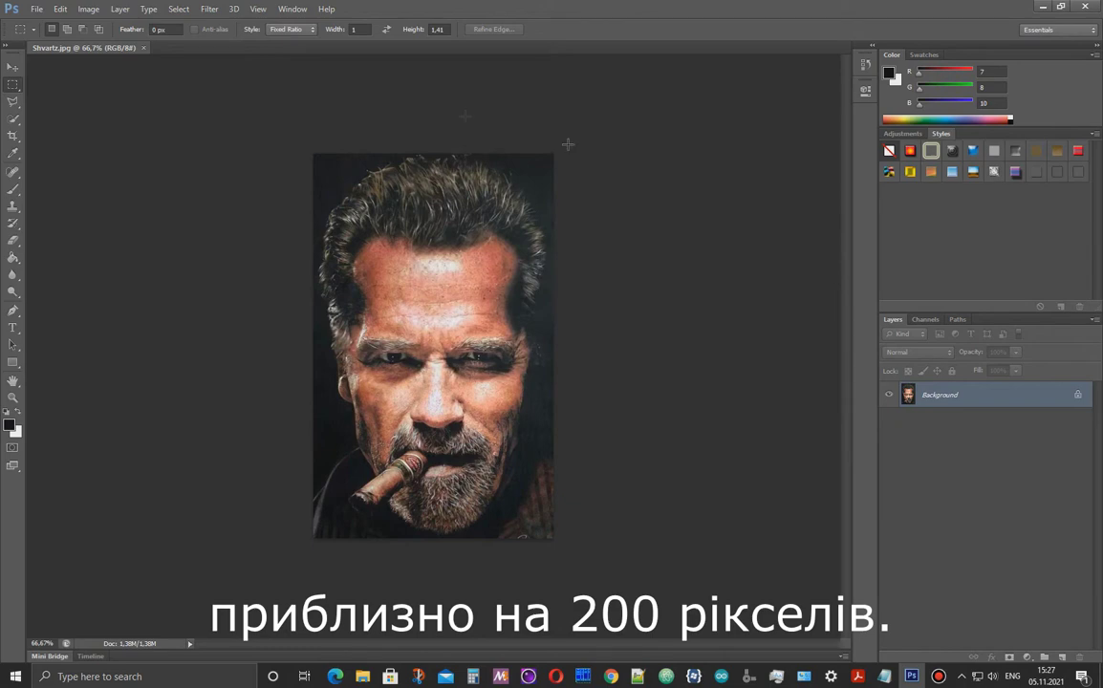
Create a new white RGB document 748 pixels wide and 878 pixels high at 72 pixels/inch
{"action": "left_click", "coordinate": [37, 8]}
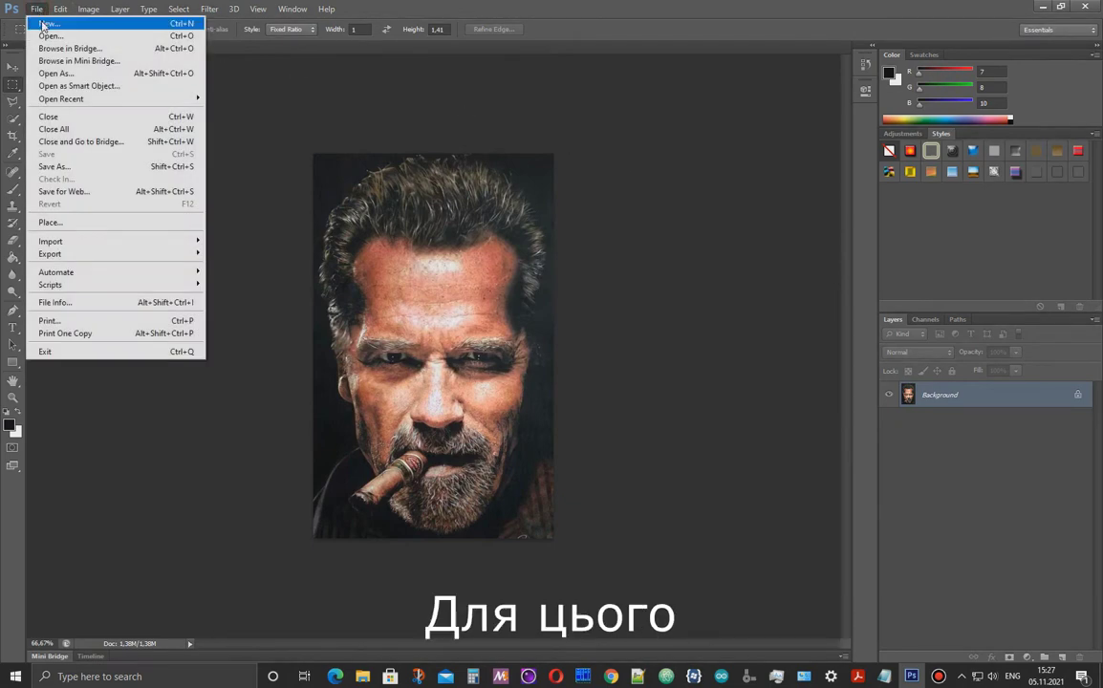
{"action": "left_click", "coordinate": [44, 23]}
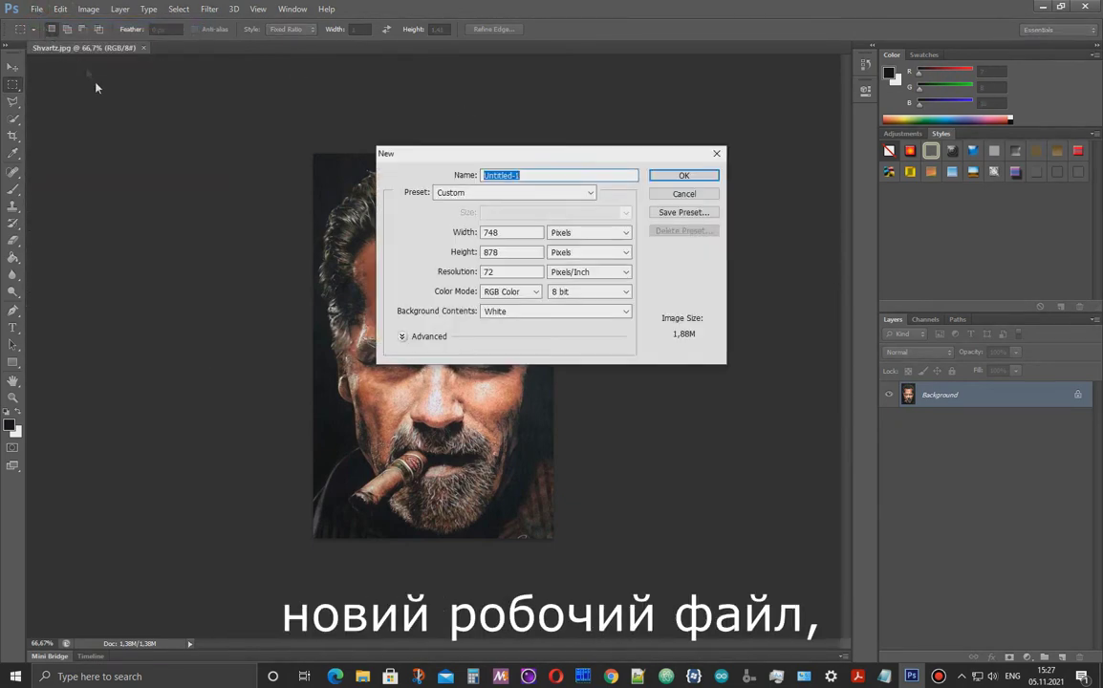
{"action": "double_click", "coordinate": [486, 232]}
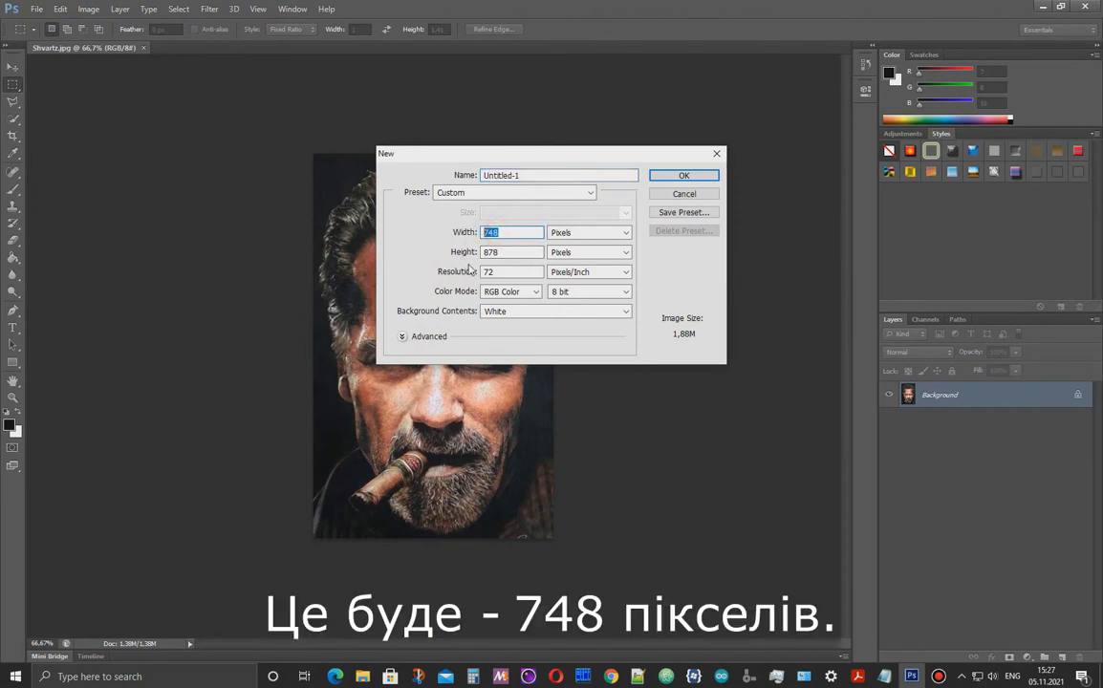
{"action": "left_click", "coordinate": [684, 177]}
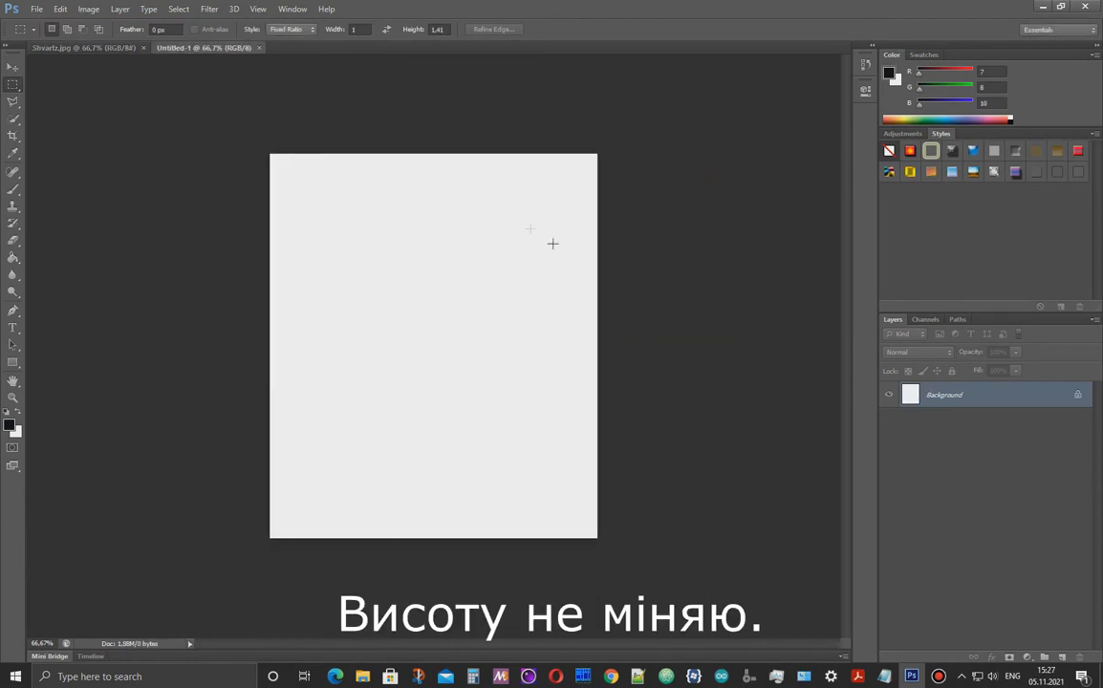
Float the blank document in its own window beside the photo and copy the entire photo into it
{"action": "left_click_drag", "start_coordinate": [209, 50], "coordinate": [612, 113]}
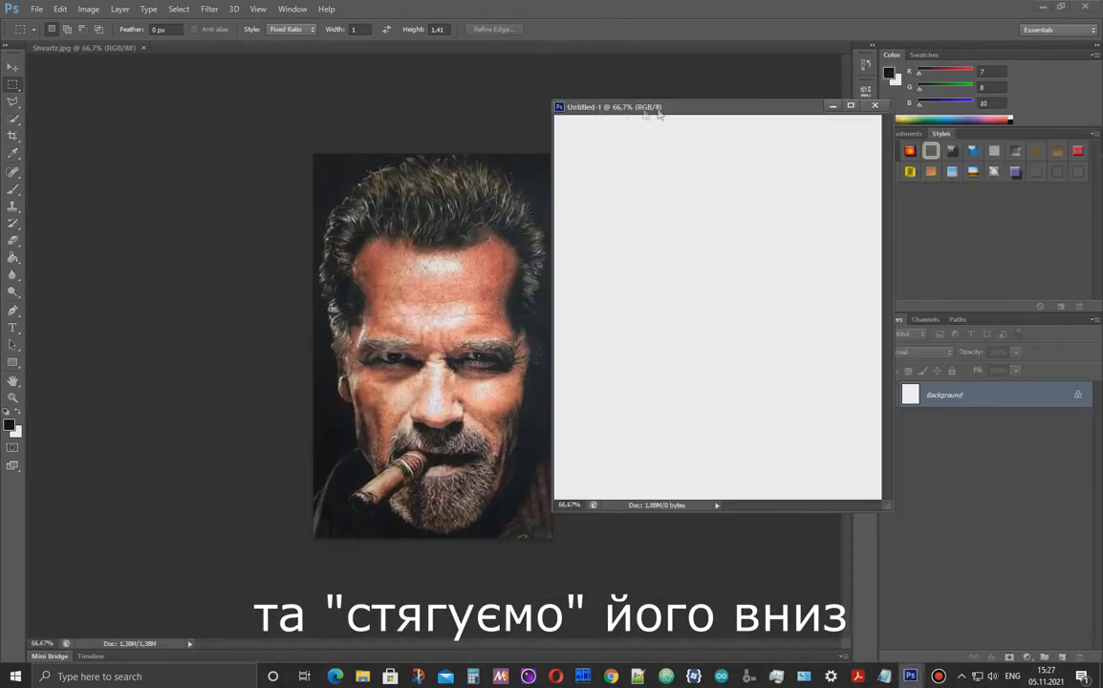
{"action": "left_click_drag", "start_coordinate": [722, 106], "coordinate": [840, 120]}
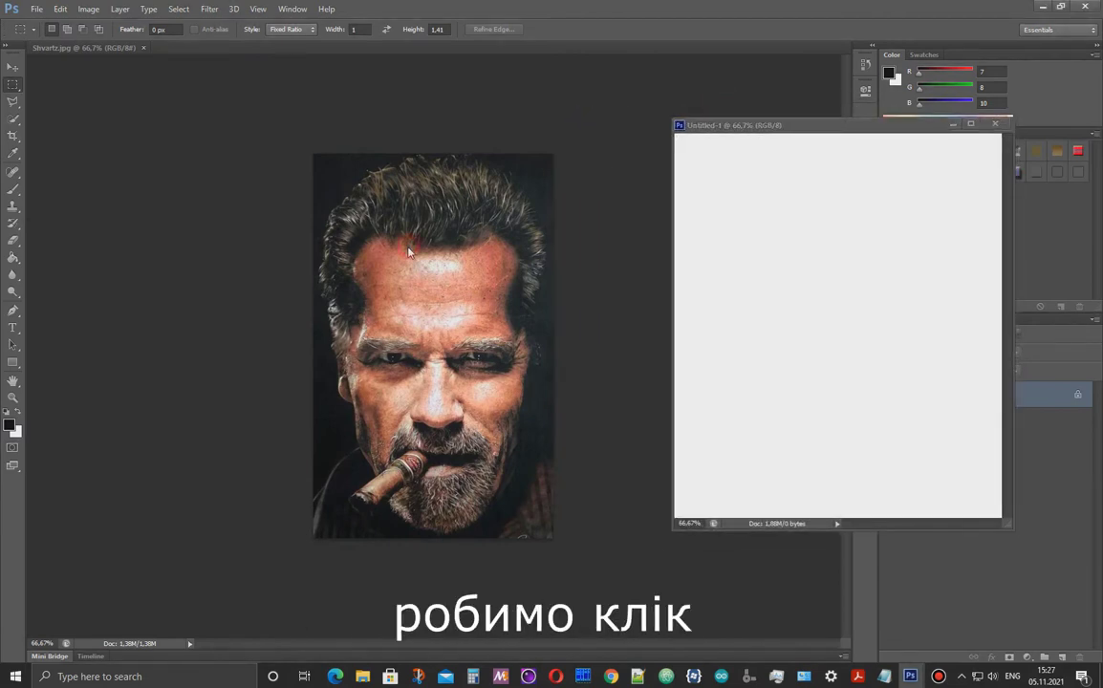
{"action": "left_click", "coordinate": [315, 202]}
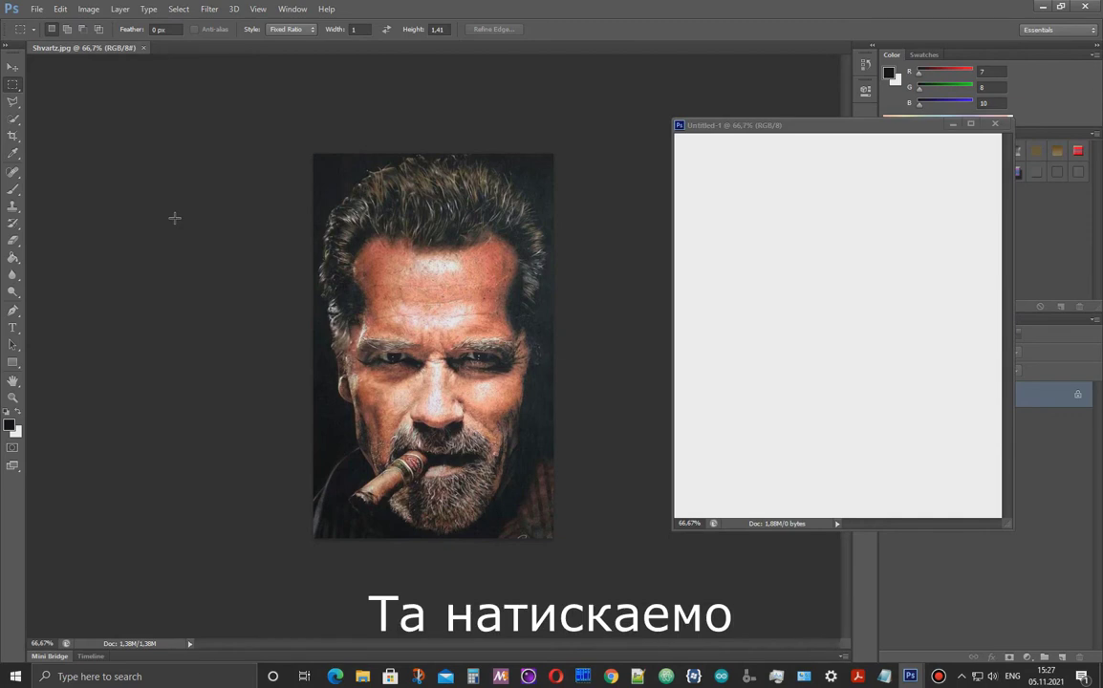
{"action": "key", "text": "ctrl+a"}
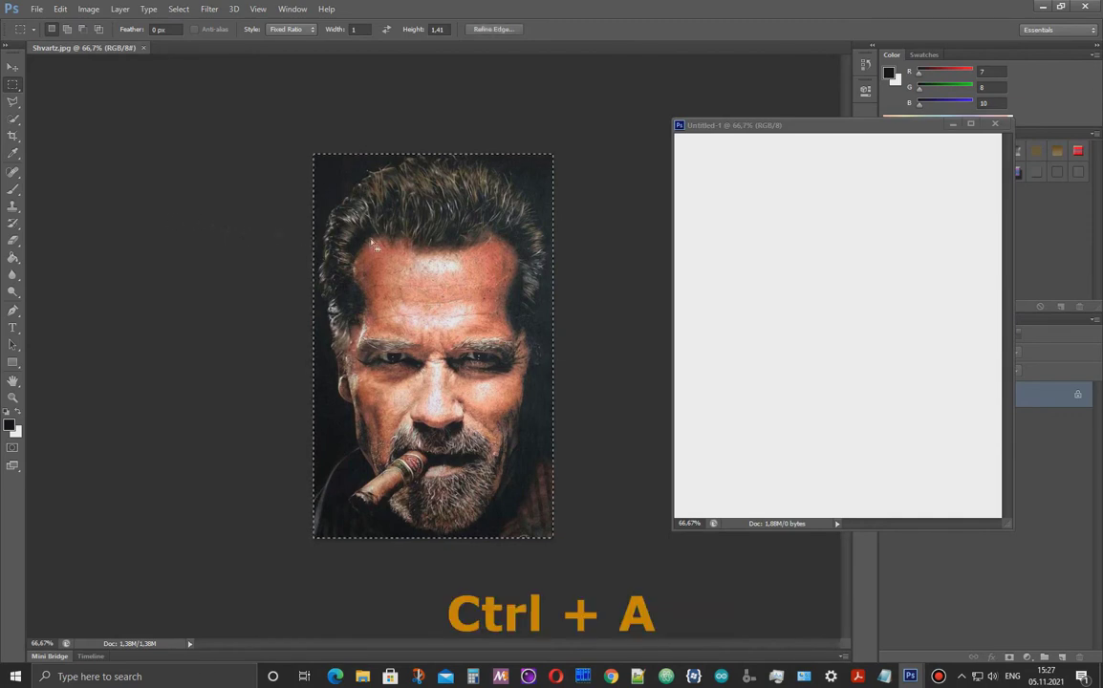
{"action": "left_click", "coordinate": [13, 66]}
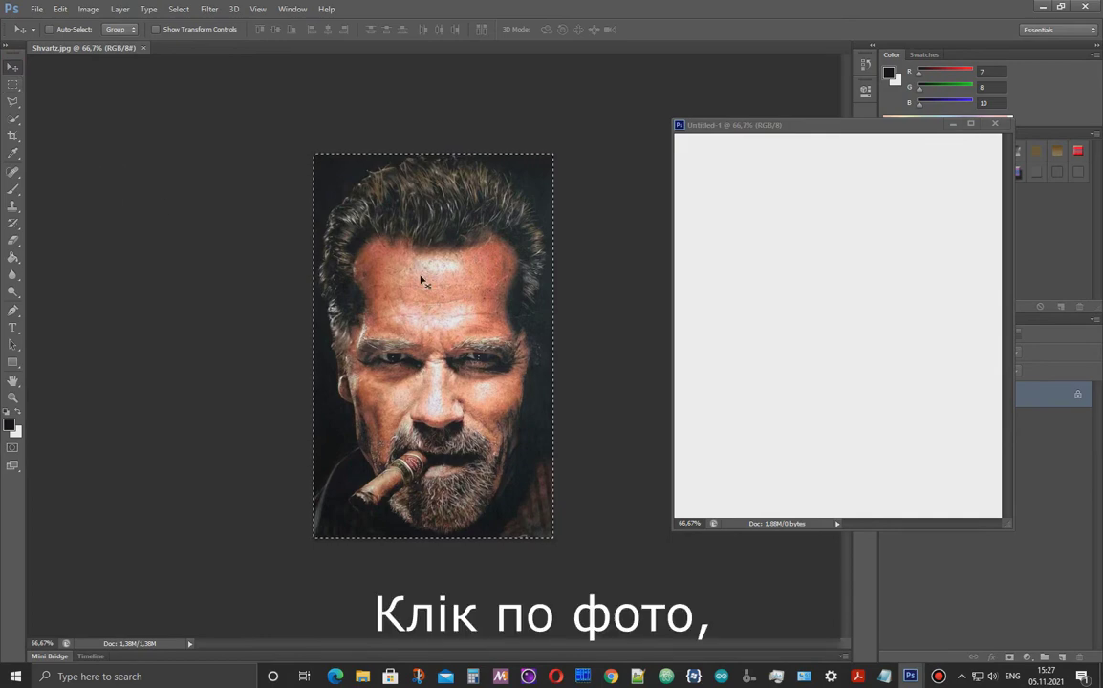
{"action": "left_click_drag", "start_coordinate": [420, 276], "coordinate": [805, 287]}
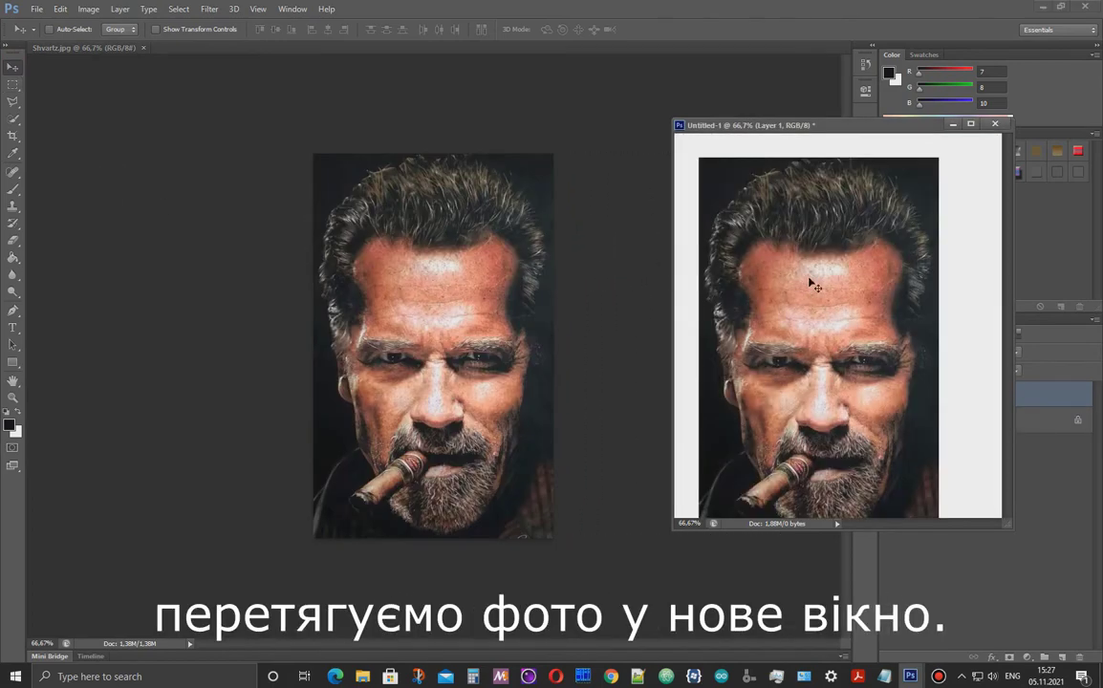
Dock the new document again and position the photo layer at full height with white strips on both sides
{"action": "left_click", "coordinate": [833, 126]}
{"action": "left_click_drag", "start_coordinate": [832, 127], "coordinate": [337, 66]}
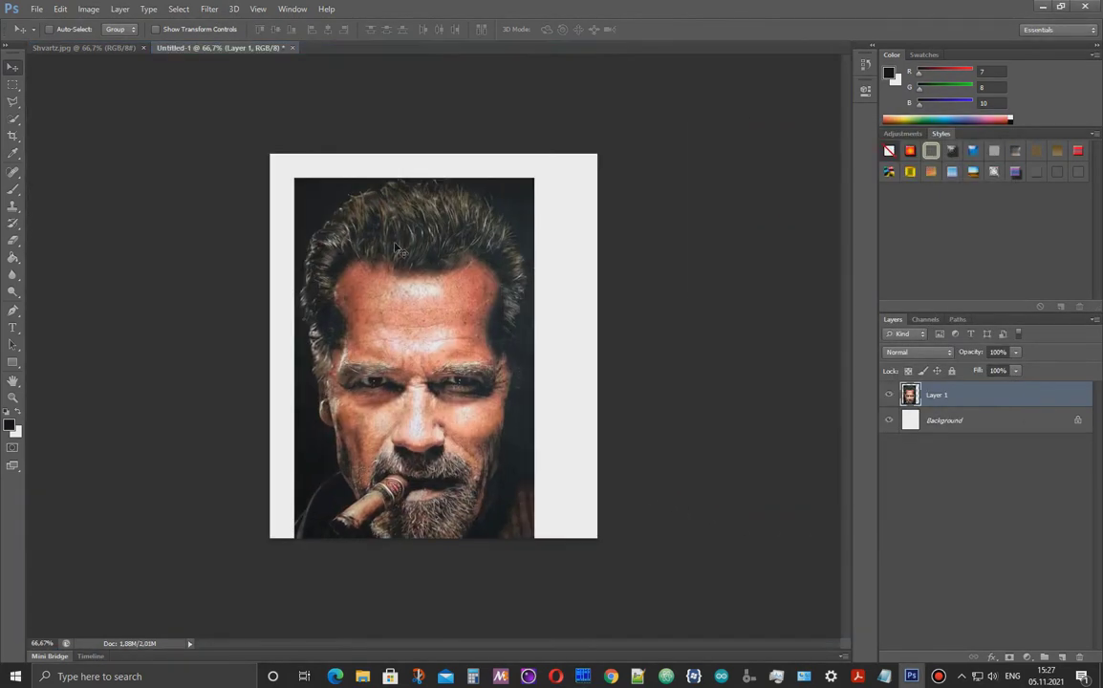
{"action": "left_click_drag", "start_coordinate": [402, 328], "coordinate": [428, 306]}
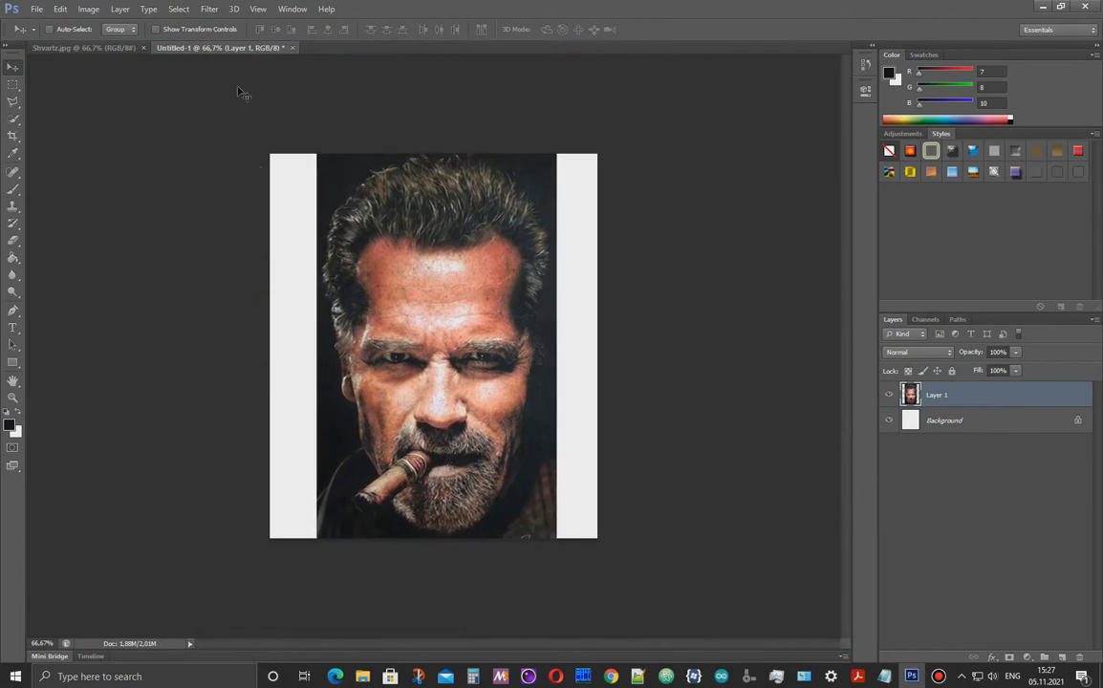
Float the new document, lasso a narrow jacket strip at the original photo's lower-right edge, and copy it beside the portrait's lower-right edge
{"action": "left_click_drag", "start_coordinate": [226, 56], "coordinate": [683, 101]}
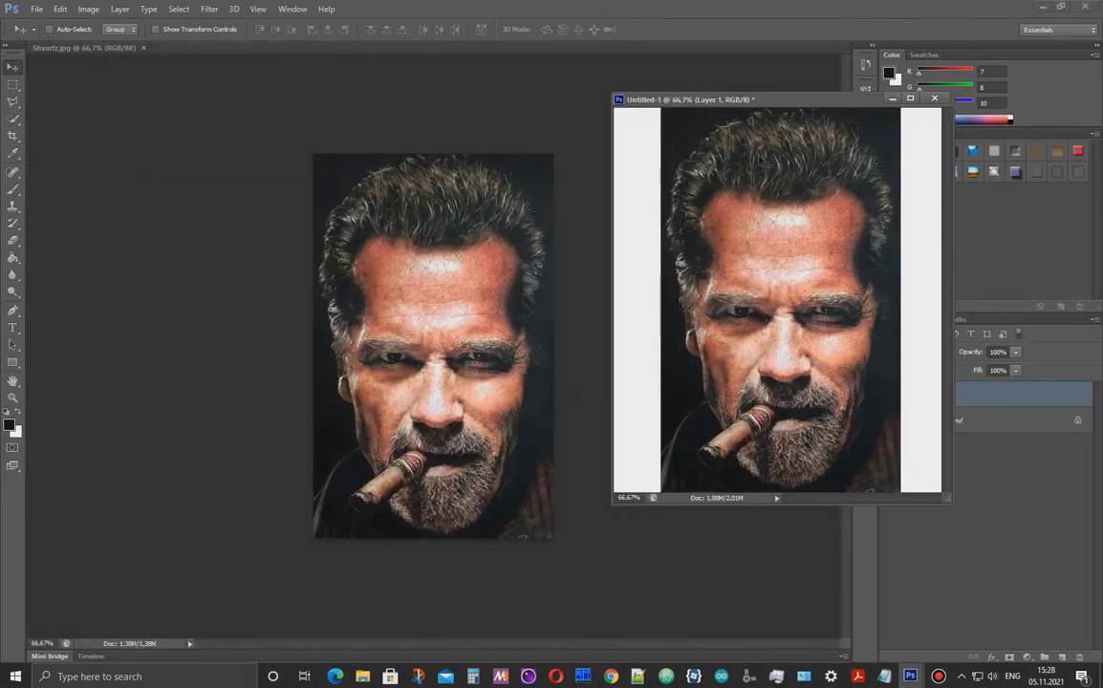
{"action": "left_click", "coordinate": [13, 101]}
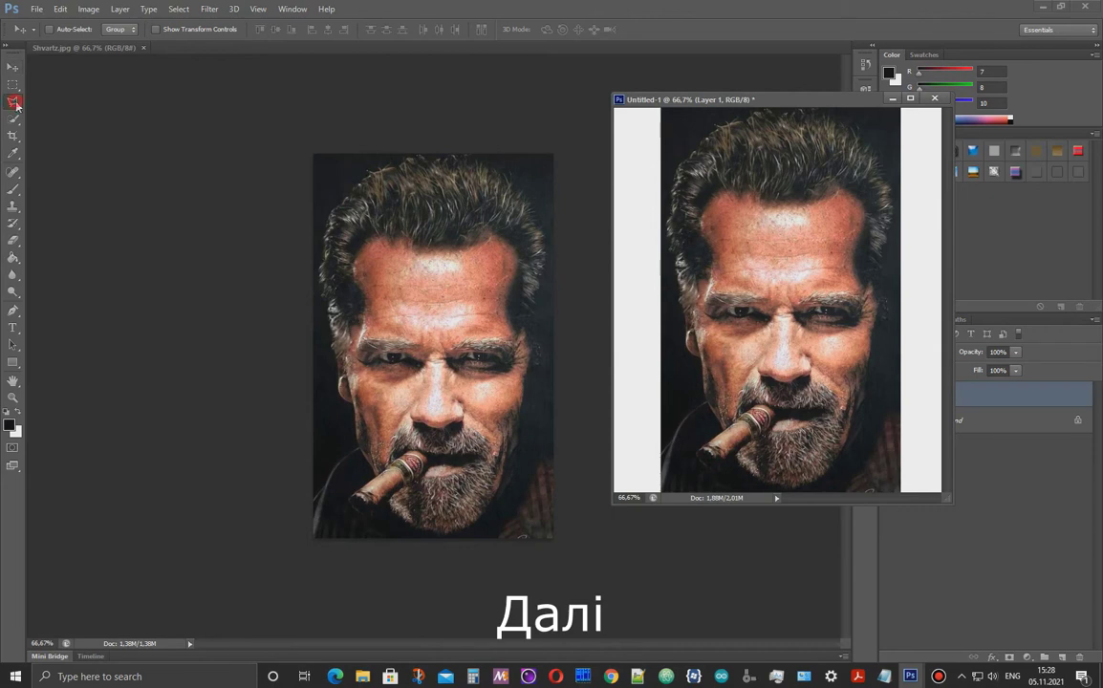
{"action": "left_click", "coordinate": [542, 538]}
{"action": "left_click_drag", "start_coordinate": [538, 513], "coordinate": [539, 478]}
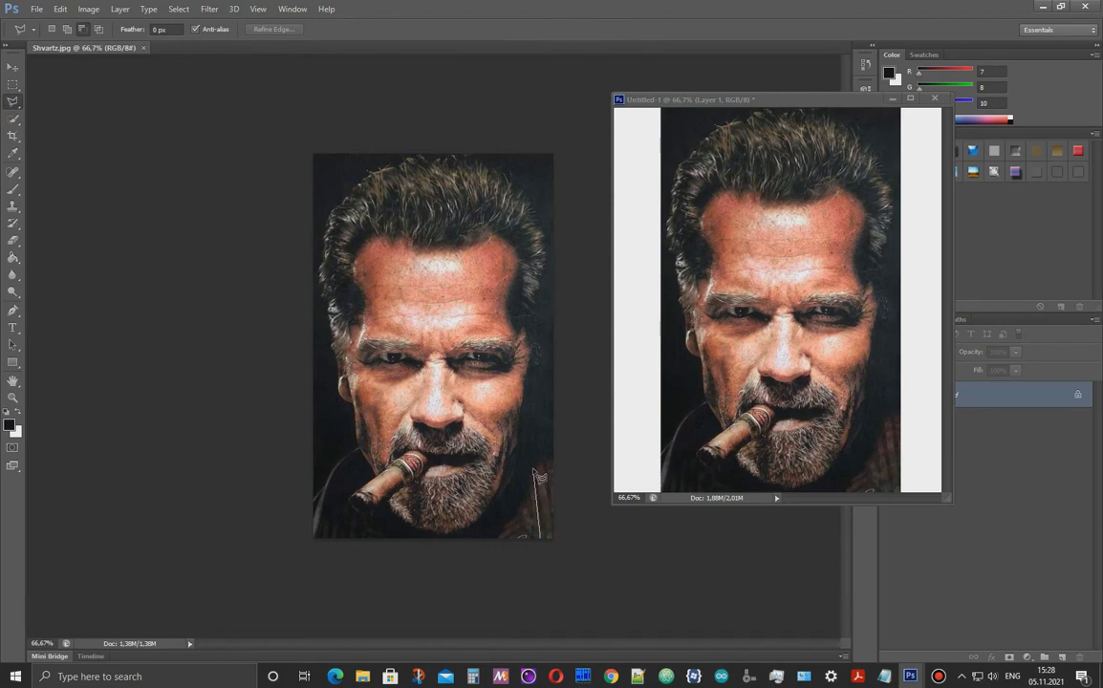
{"action": "mouse_move", "coordinate": [540, 473]}
{"action": "left_mouse_down"}
{"action": "mouse_move", "coordinate": [554, 466]}
{"action": "mouse_move", "coordinate": [554, 545]}
{"action": "left_mouse_up"}
{"action": "key", "text": "v"}
{"action": "left_click_drag", "start_coordinate": [543, 497], "coordinate": [908, 434]}
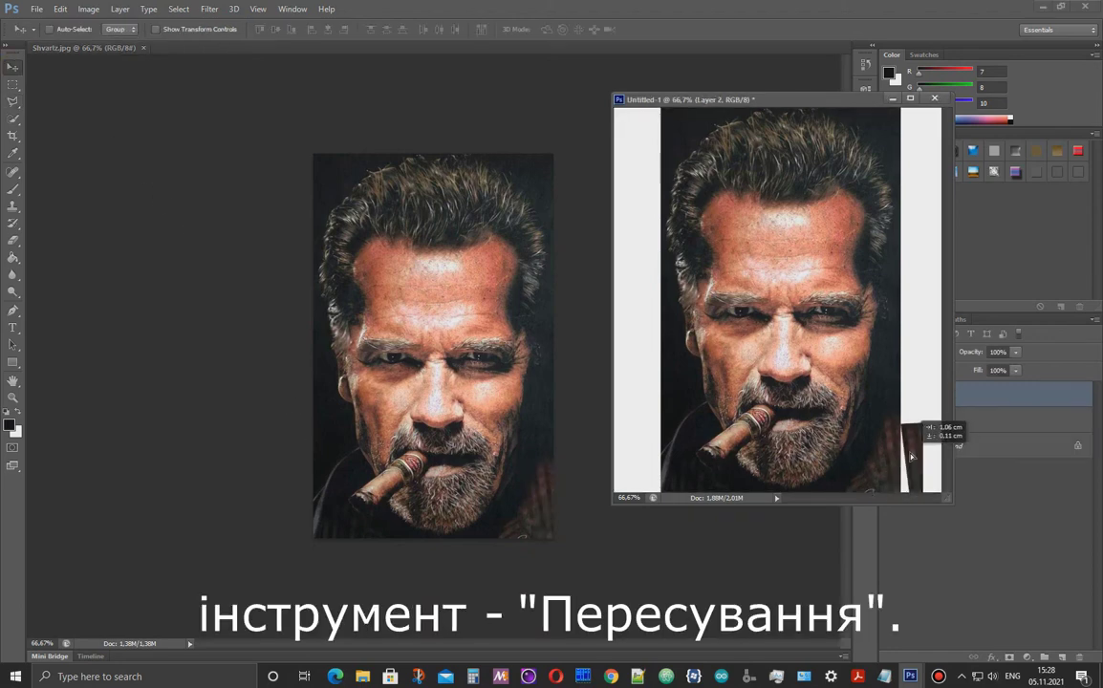
{"action": "scroll", "coordinate": [922, 466], "scroll_direction": "up", "scroll_amount": 2}
{"action": "scroll", "coordinate": [922, 466], "scroll_direction": "up", "scroll_amount": 2}
{"action": "scroll", "coordinate": [891, 449], "scroll_direction": "up", "scroll_amount": 2}
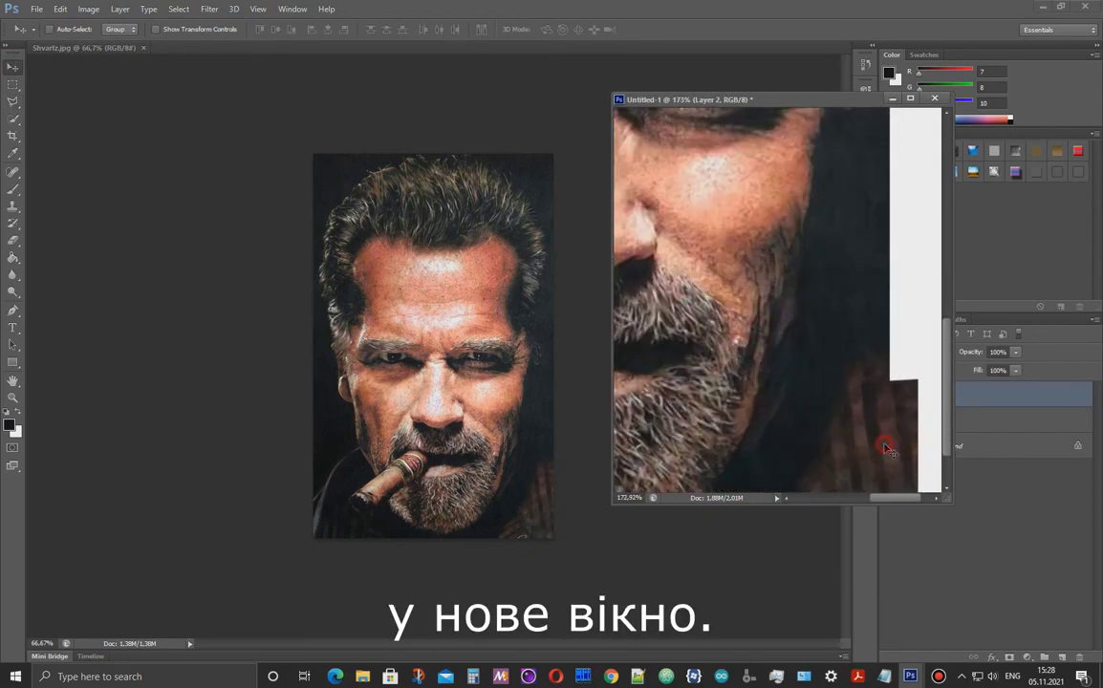
{"action": "scroll", "coordinate": [890, 449], "scroll_direction": "down", "scroll_amount": 4}
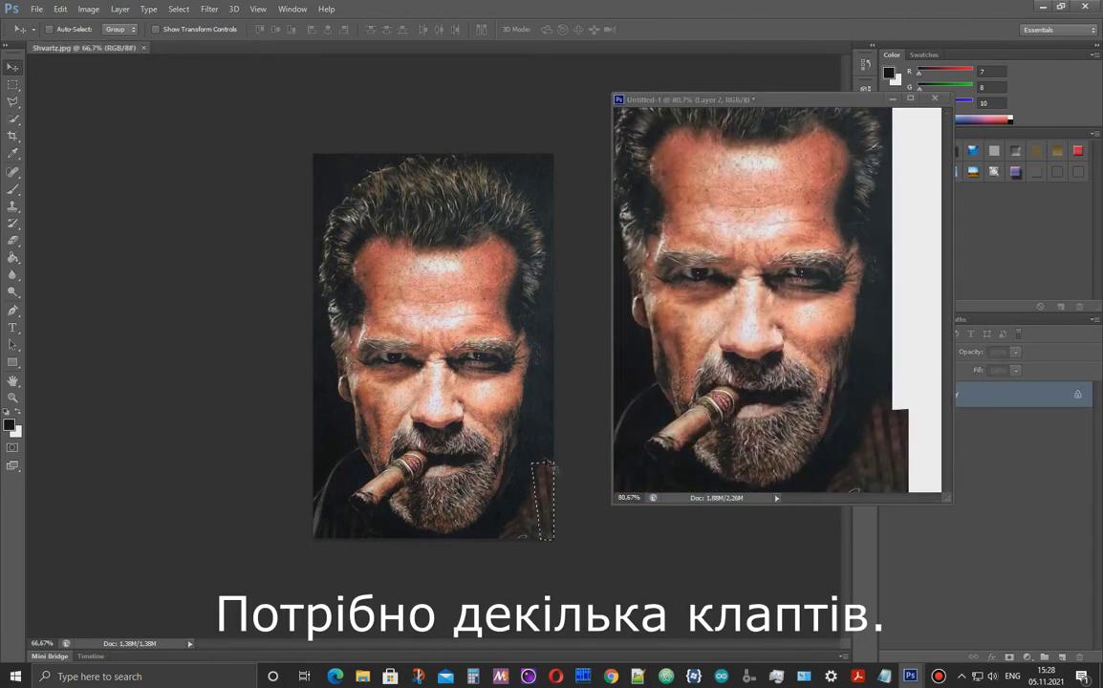
Copy the same jacket strip two more times to extend the shoulder to the new document's right edge
{"action": "mouse_move", "coordinate": [906, 442]}
{"action": "left_mouse_down"}
{"action": "mouse_move", "coordinate": [917, 452]}
{"action": "mouse_move", "coordinate": [904, 459]}
{"action": "left_mouse_up"}
{"action": "scroll", "coordinate": [913, 450], "scroll_direction": "up", "scroll_amount": 1}
{"action": "scroll", "coordinate": [916, 451], "scroll_direction": "up", "scroll_amount": 1}
{"action": "scroll", "coordinate": [906, 459], "scroll_direction": "down", "scroll_amount": 4}
{"action": "left_click", "coordinate": [548, 513]}
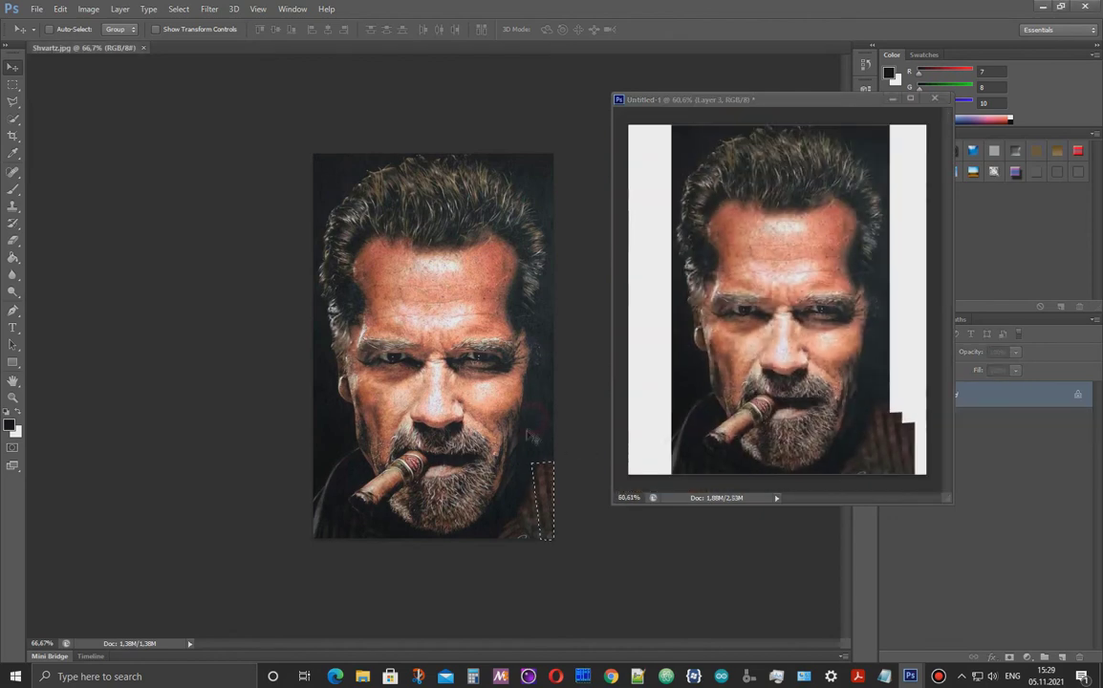
{"action": "left_click_drag", "start_coordinate": [548, 513], "coordinate": [914, 470]}
In the docked new document, merge a copy of all layers onto a new top layer and delete every layer beneath it
{"action": "left_click_drag", "start_coordinate": [767, 99], "coordinate": [353, 48]}
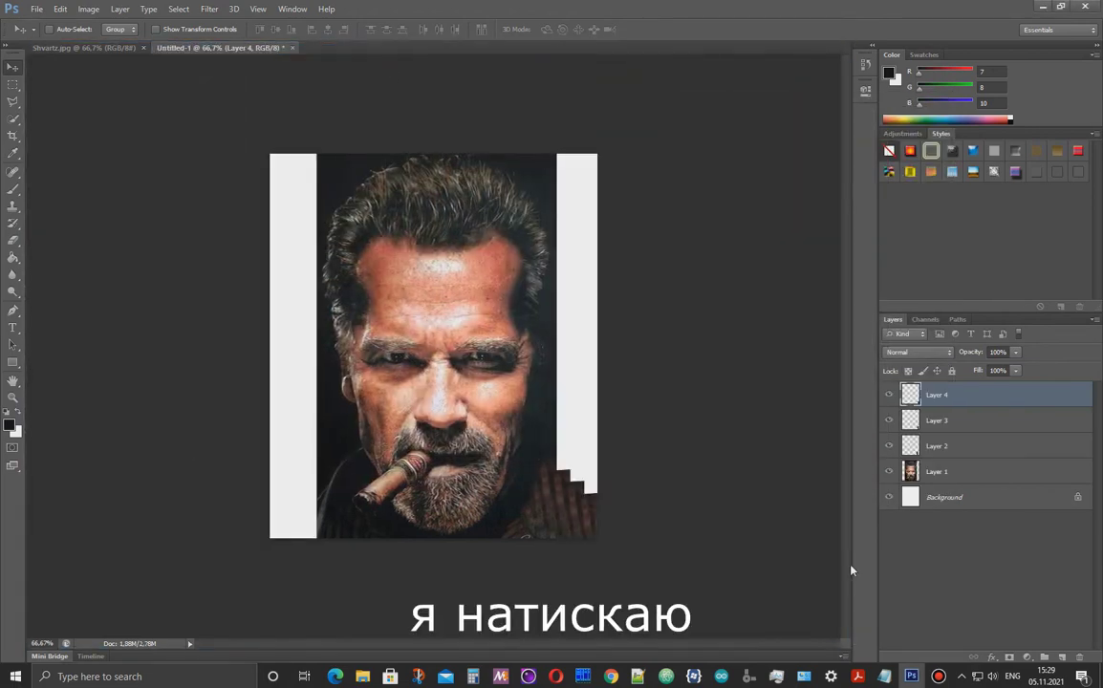
{"action": "key", "text": "ctrl+alt+shift+e"}
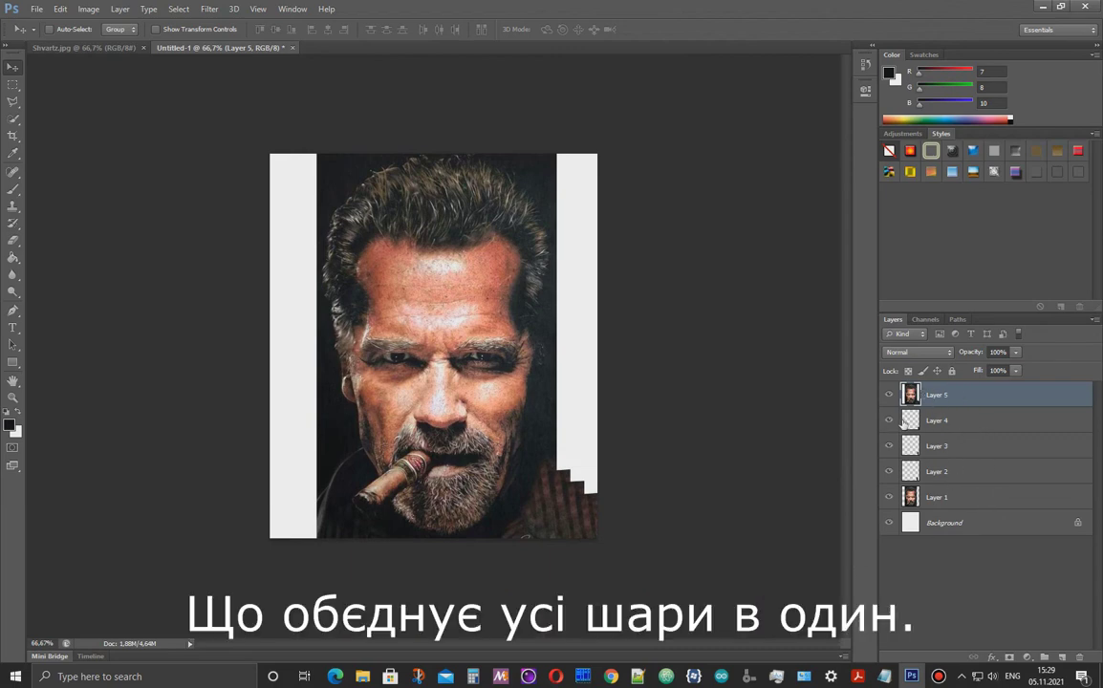
{"action": "left_click_drag", "start_coordinate": [890, 421], "coordinate": [890, 447]}
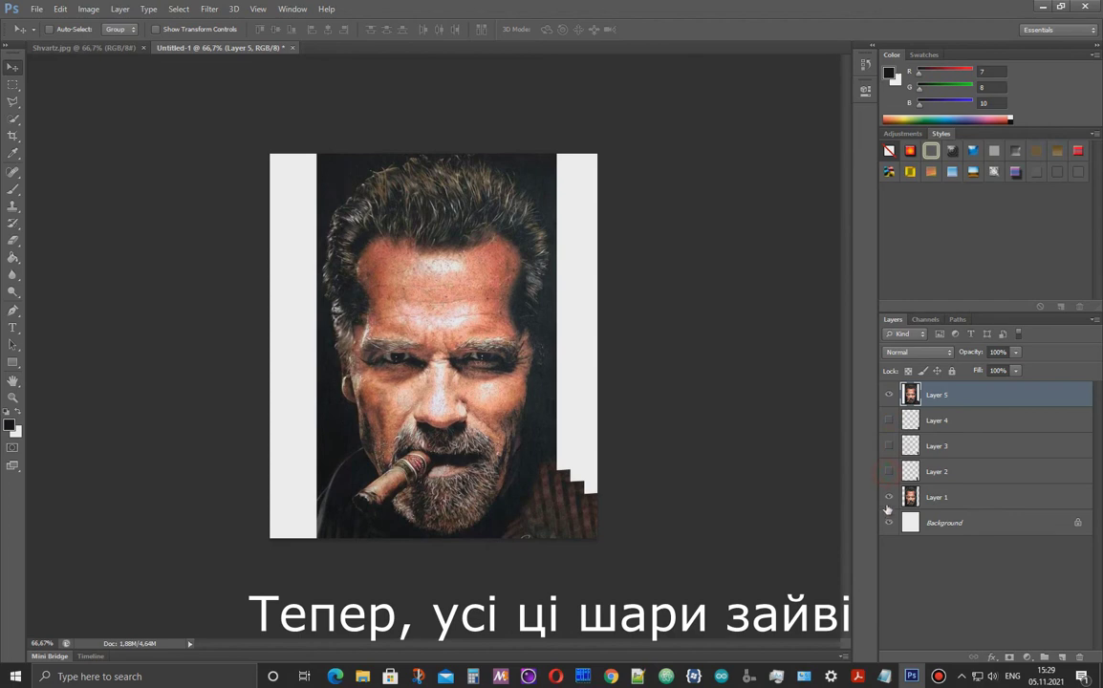
{"action": "left_click", "coordinate": [992, 525]}
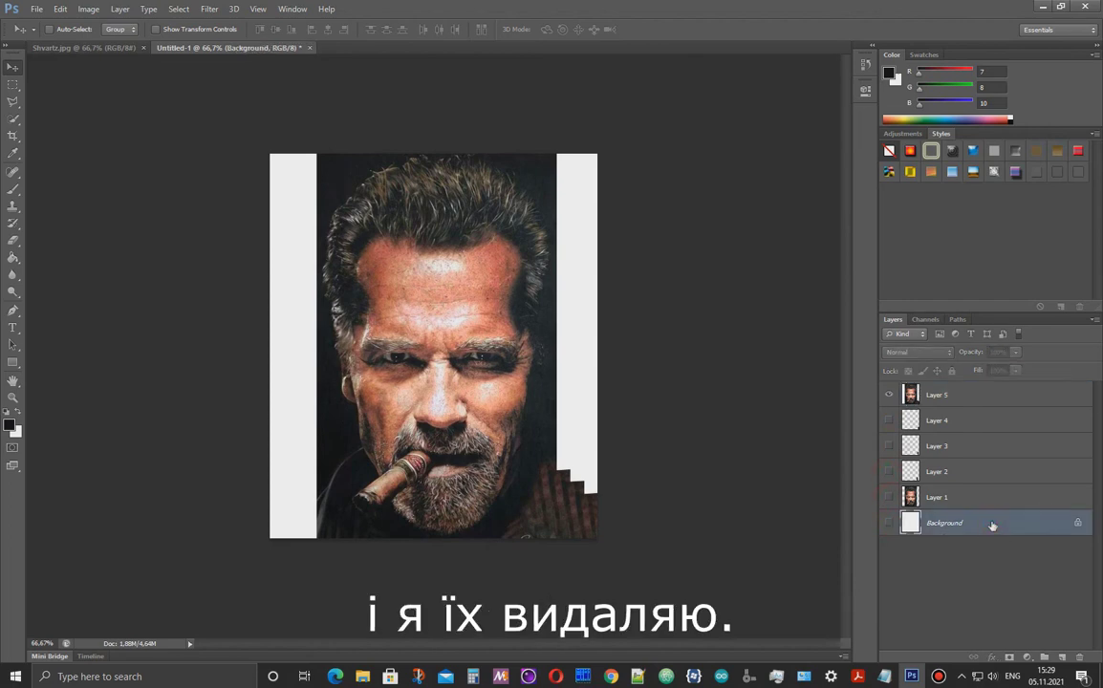
{"action": "key", "text": "Delete"}
{"action": "key", "text": "Delete"}
{"action": "key", "text": "Delete"}
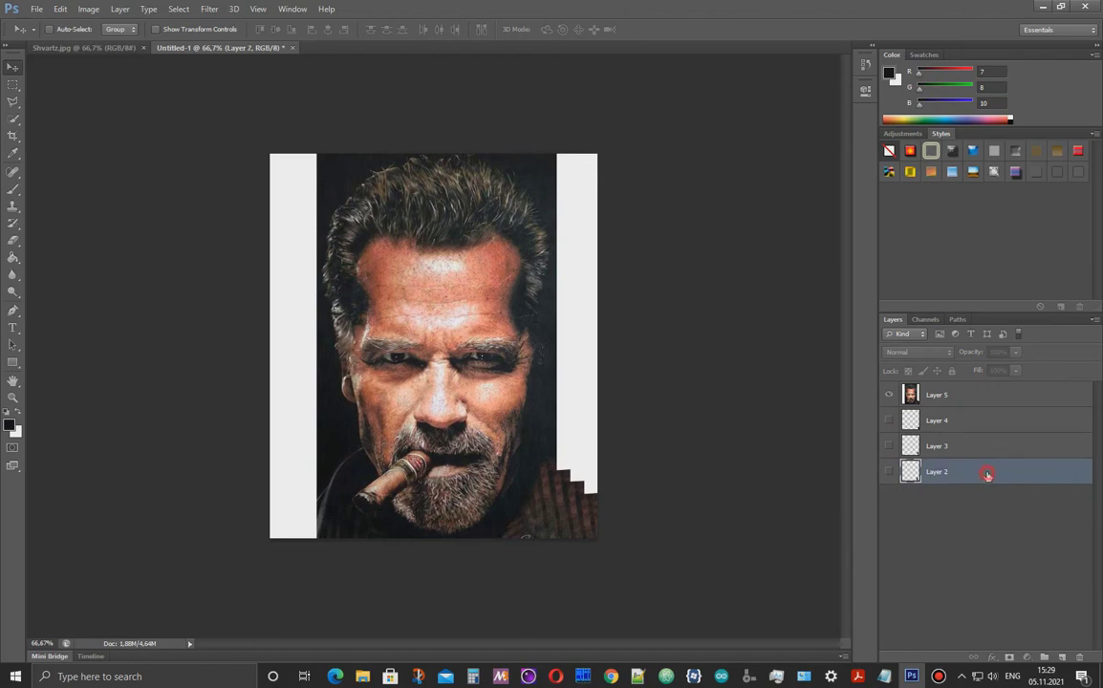
{"action": "key", "text": "Delete"}
{"action": "key", "text": "Delete"}
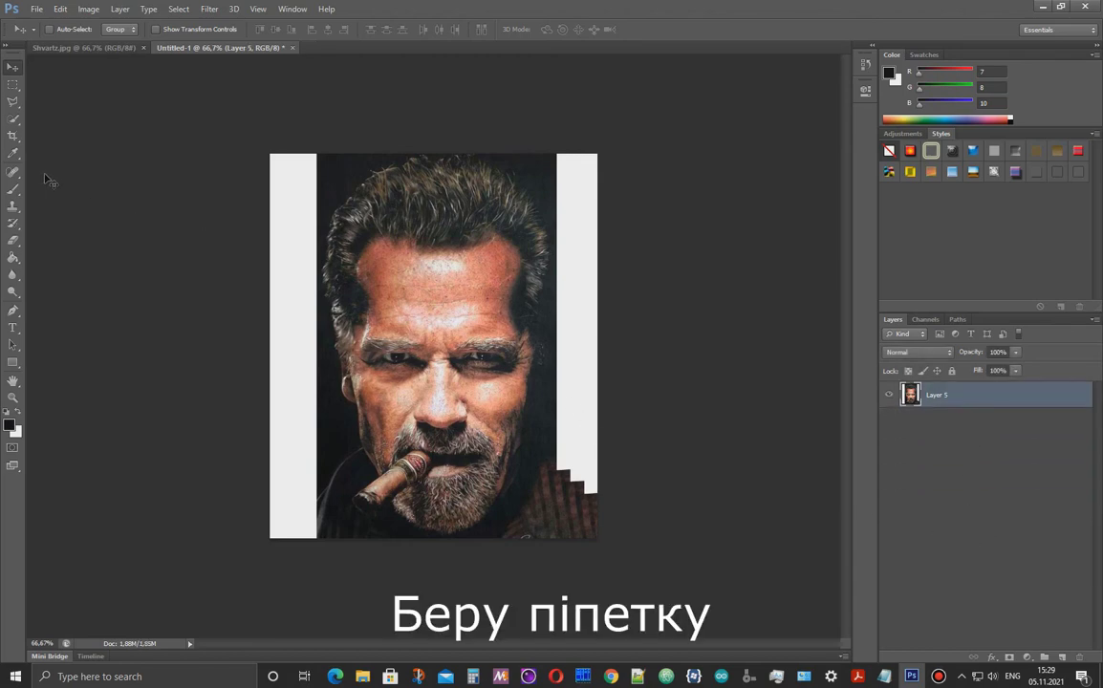
Sample the near-black background colour from the photo and set the soft brush size to 89 px
{"action": "left_click", "coordinate": [13, 152]}
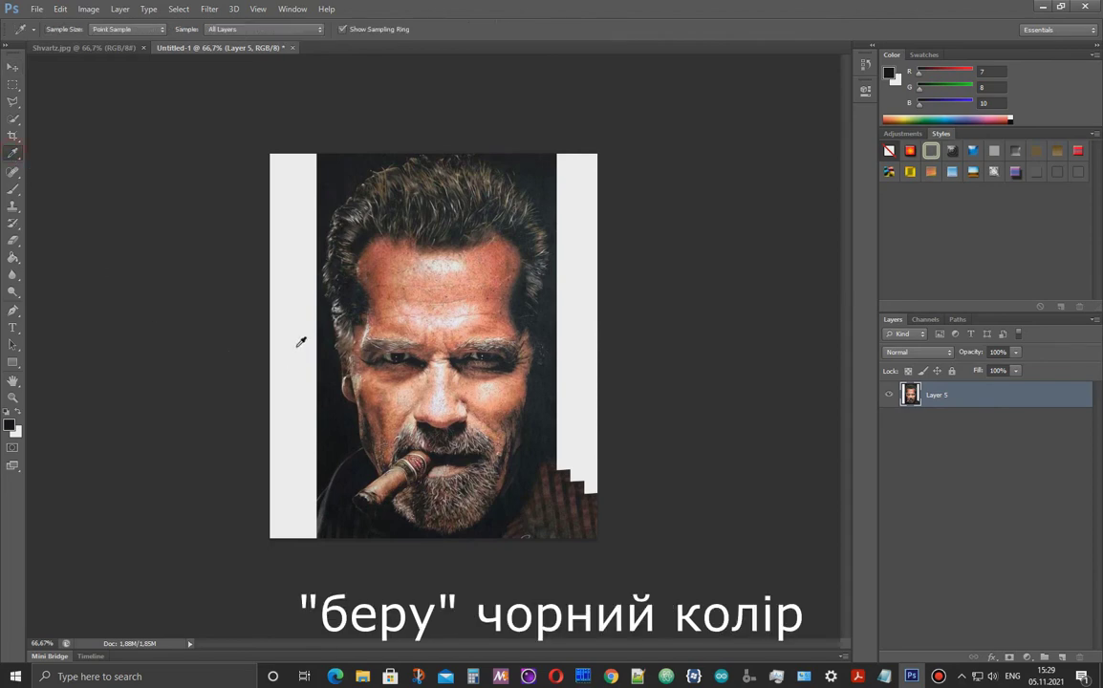
{"action": "left_click", "coordinate": [303, 392]}
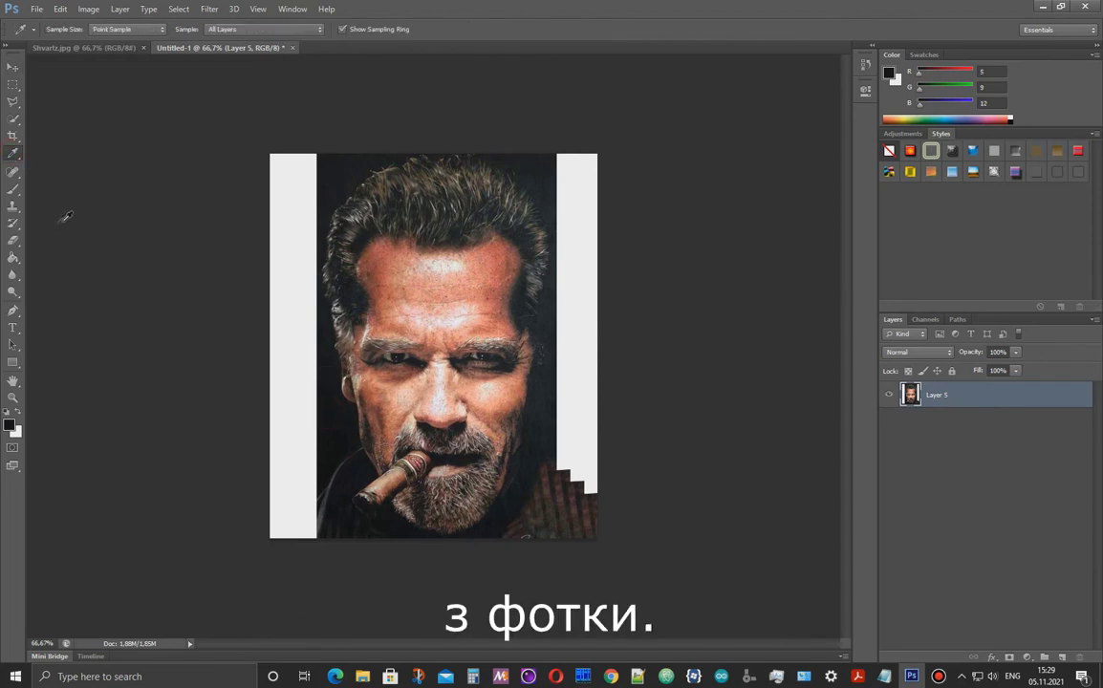
{"action": "left_click", "coordinate": [13, 188]}
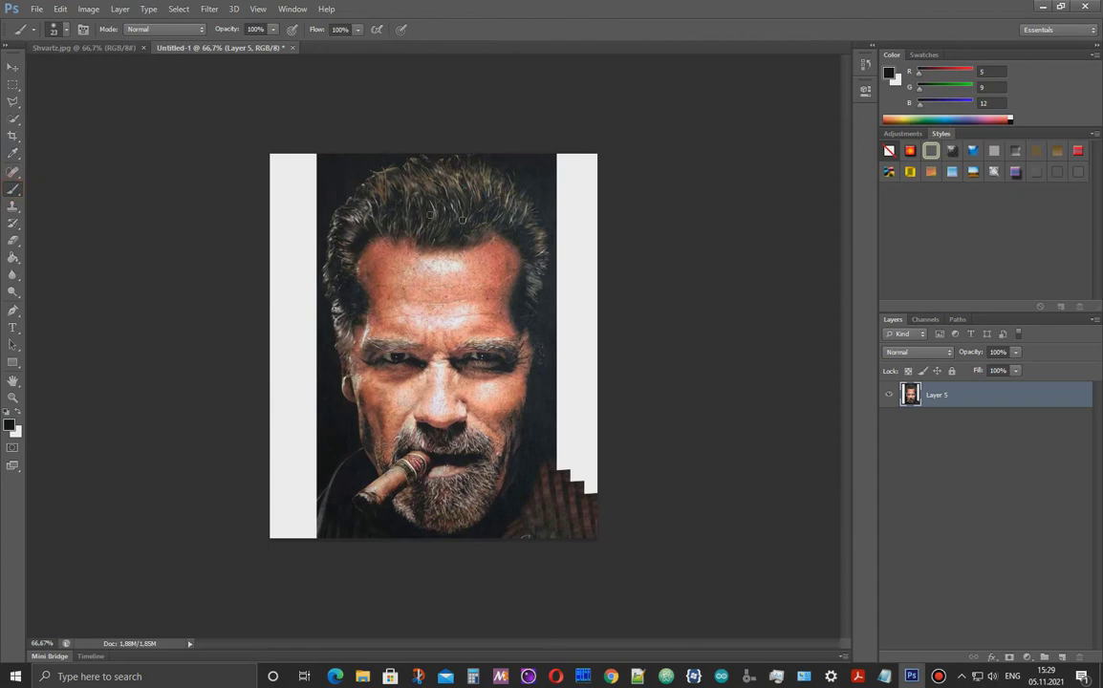
{"action": "left_click", "coordinate": [57, 29]}
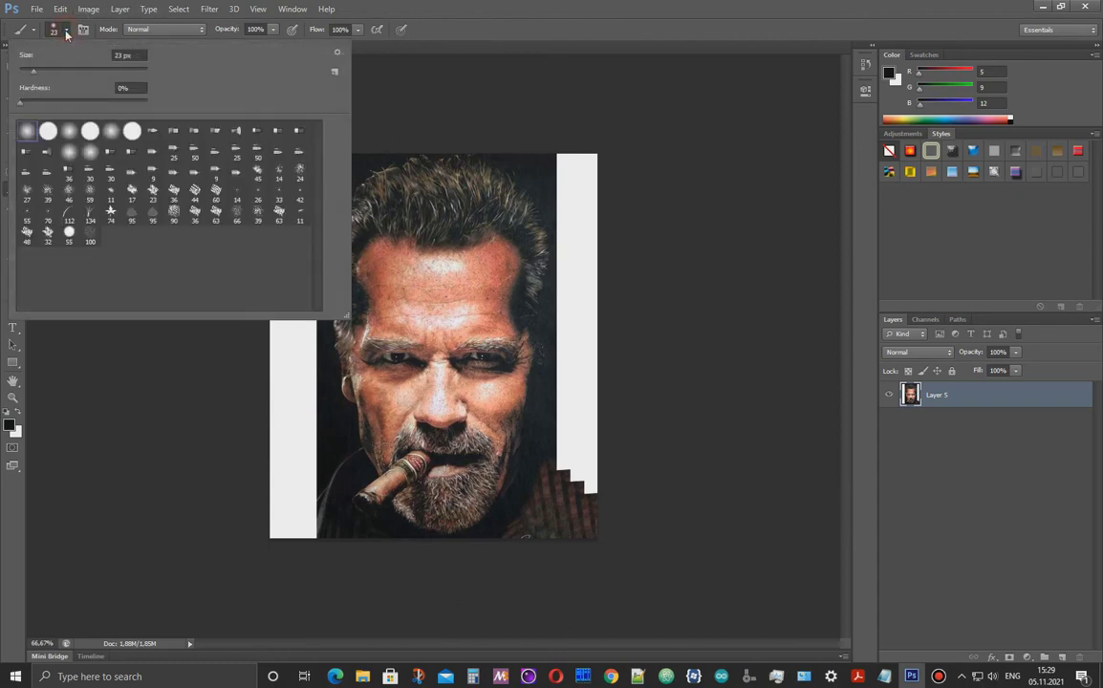
{"action": "left_click_drag", "start_coordinate": [34, 73], "coordinate": [78, 76]}
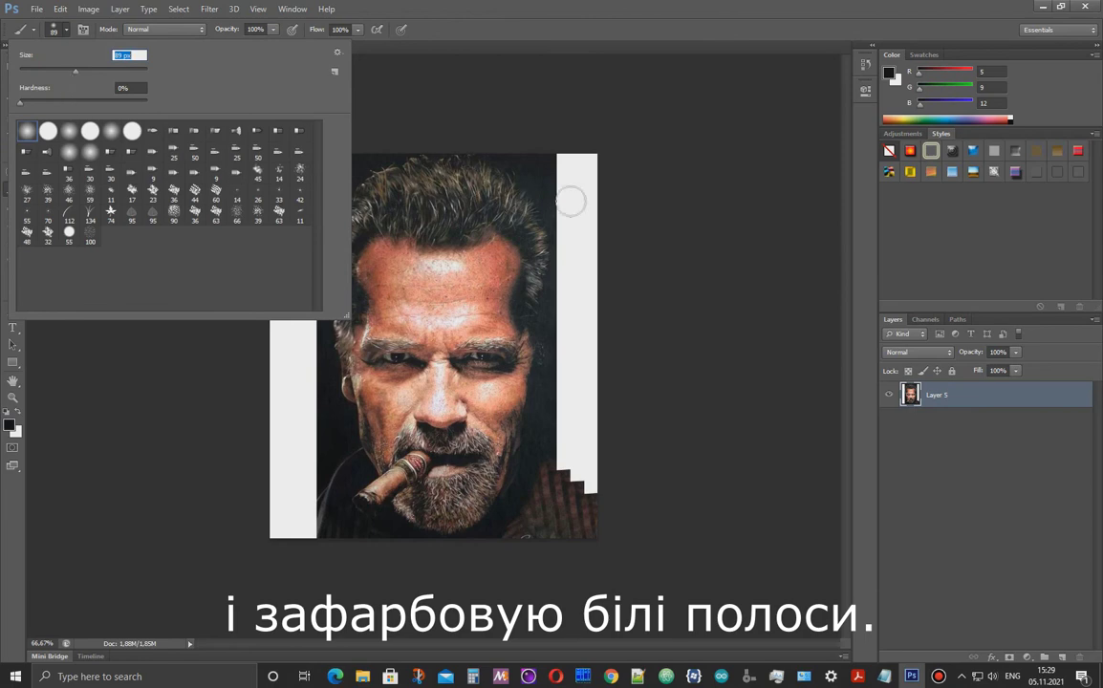
Paint over the white strips on both sides of the portrait with the sampled black, covering the stepped upper edge of the jacket patches
{"action": "left_click", "coordinate": [574, 170]}
{"action": "mouse_move", "coordinate": [565, 166]}
{"action": "left_mouse_down"}
{"action": "mouse_move", "coordinate": [557, 203]}
{"action": "mouse_move", "coordinate": [583, 198]}
{"action": "mouse_move", "coordinate": [563, 220]}
{"action": "mouse_move", "coordinate": [592, 222]}
{"action": "mouse_move", "coordinate": [569, 246]}
{"action": "mouse_move", "coordinate": [595, 241]}
{"action": "mouse_move", "coordinate": [567, 269]}
{"action": "mouse_move", "coordinate": [567, 222]}
{"action": "mouse_move", "coordinate": [610, 315]}
{"action": "mouse_move", "coordinate": [589, 387]}
{"action": "mouse_move", "coordinate": [568, 298]}
{"action": "mouse_move", "coordinate": [559, 399]}
{"action": "mouse_move", "coordinate": [563, 425]}
{"action": "mouse_move", "coordinate": [584, 434]}
{"action": "mouse_move", "coordinate": [563, 459]}
{"action": "mouse_move", "coordinate": [606, 493]}
{"action": "mouse_move", "coordinate": [605, 520]}
{"action": "mouse_move", "coordinate": [563, 457]}
{"action": "mouse_move", "coordinate": [676, 482]}
{"action": "mouse_move", "coordinate": [607, 474]}
{"action": "mouse_move", "coordinate": [567, 438]}
{"action": "left_mouse_up"}
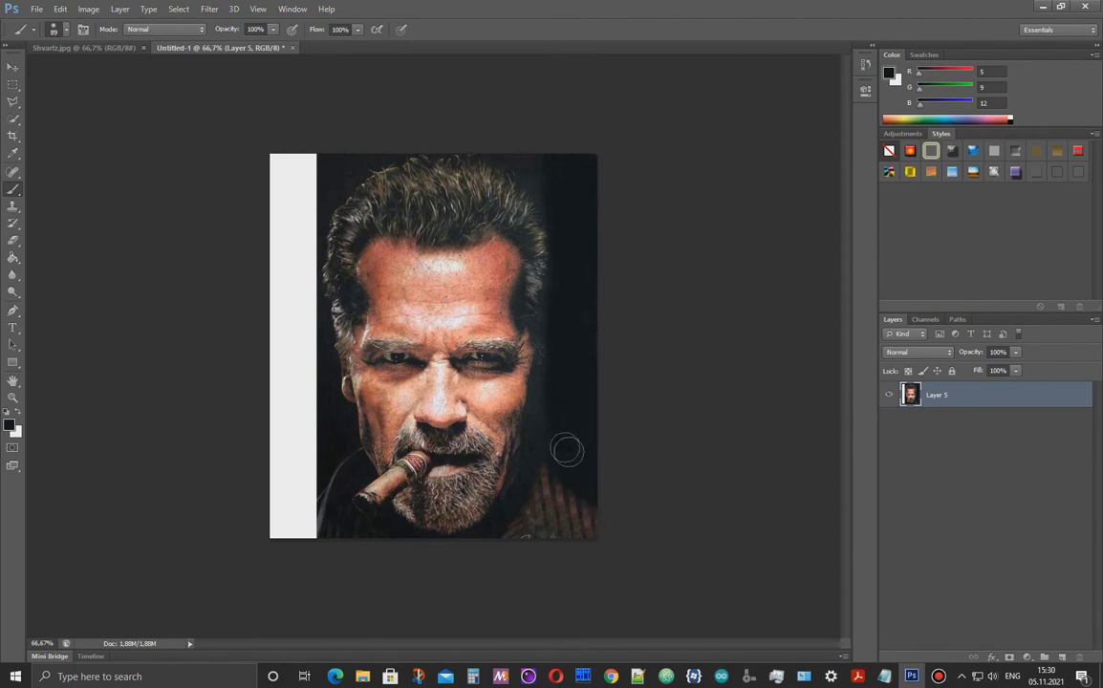
{"action": "scroll", "coordinate": [569, 450], "scroll_direction": "up", "scroll_amount": 2}
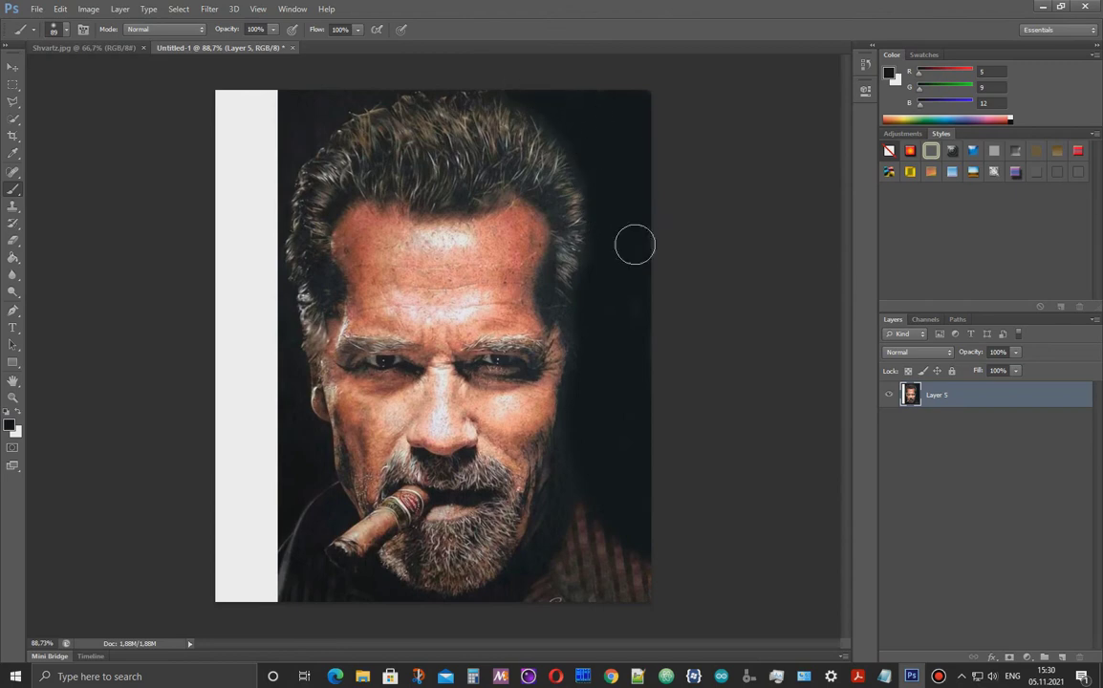
{"action": "scroll", "coordinate": [588, 325], "scroll_direction": "down", "scroll_amount": 2}
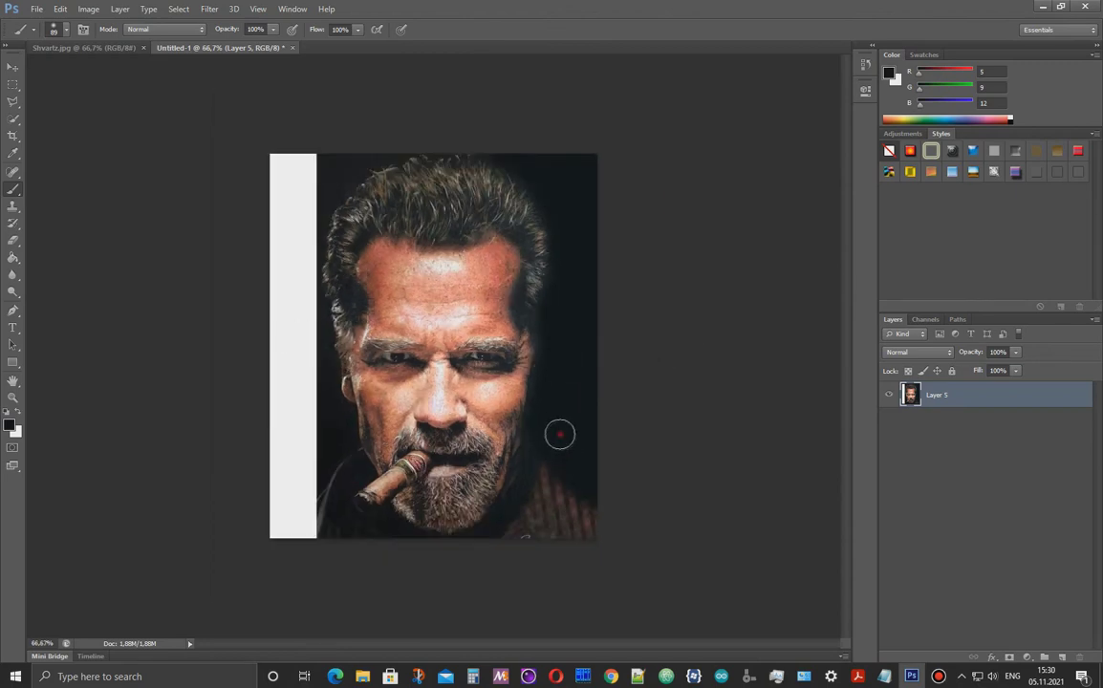
{"action": "mouse_move", "coordinate": [299, 527]}
{"action": "left_mouse_down"}
{"action": "mouse_move", "coordinate": [304, 497]}
{"action": "mouse_move", "coordinate": [302, 528]}
{"action": "mouse_move", "coordinate": [301, 506]}
{"action": "mouse_move", "coordinate": [283, 497]}
{"action": "mouse_move", "coordinate": [276, 396]}
{"action": "mouse_move", "coordinate": [286, 325]}
{"action": "mouse_move", "coordinate": [308, 423]}
{"action": "mouse_move", "coordinate": [290, 435]}
{"action": "mouse_move", "coordinate": [314, 406]}
{"action": "mouse_move", "coordinate": [273, 301]}
{"action": "mouse_move", "coordinate": [288, 293]}
{"action": "mouse_move", "coordinate": [315, 320]}
{"action": "mouse_move", "coordinate": [314, 151]}
{"action": "mouse_move", "coordinate": [286, 166]}
{"action": "mouse_move", "coordinate": [300, 292]}
{"action": "mouse_move", "coordinate": [300, 172]}
{"action": "left_mouse_up"}
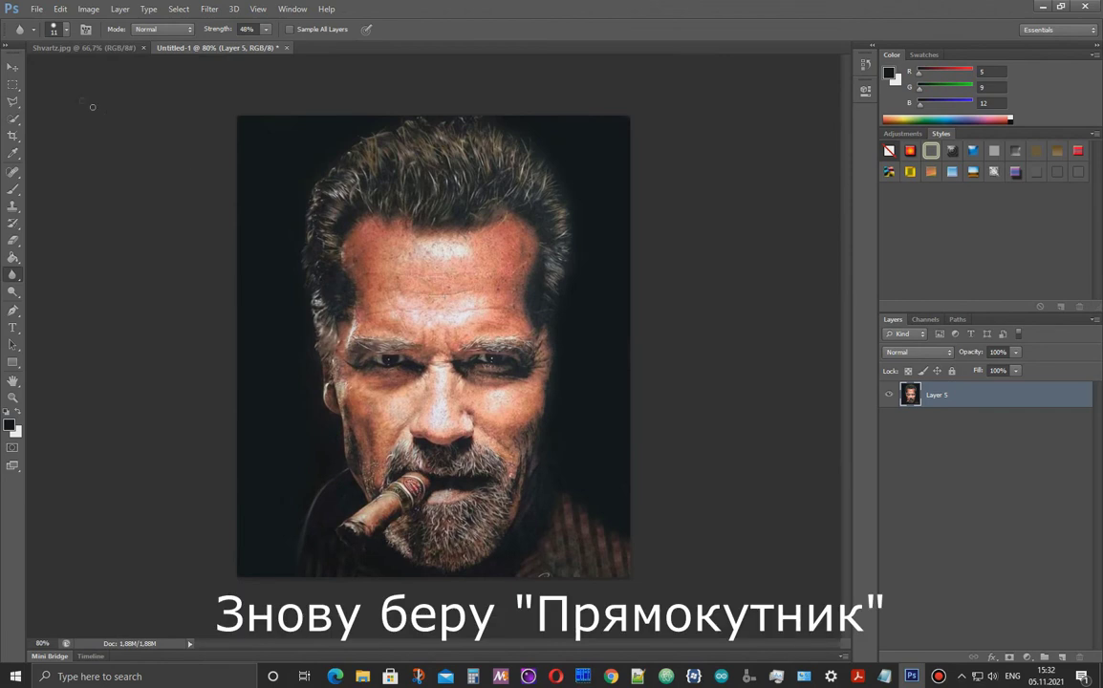
Make a full-height rectangular selection with a fixed ratio of 1 to 1,41 and centre it on the portrait
{"action": "left_click", "coordinate": [13, 86]}
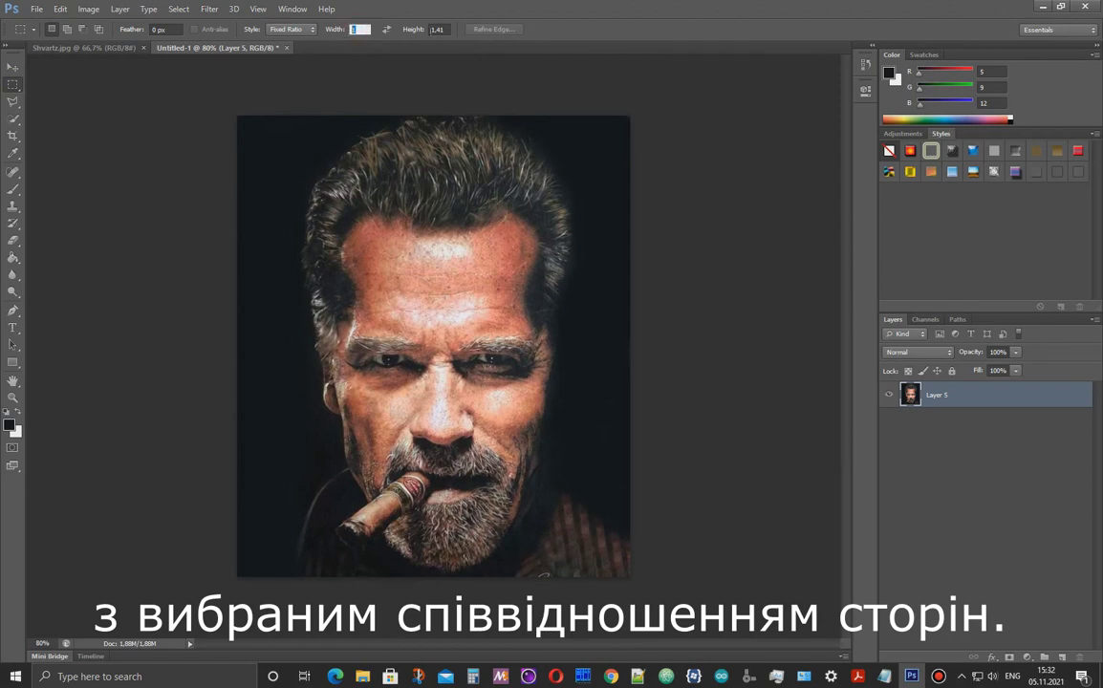
{"action": "left_click", "coordinate": [443, 30]}
{"action": "left_click_drag", "start_coordinate": [232, 108], "coordinate": [611, 638]}
{"action": "left_click_drag", "start_coordinate": [394, 342], "coordinate": [433, 363]}
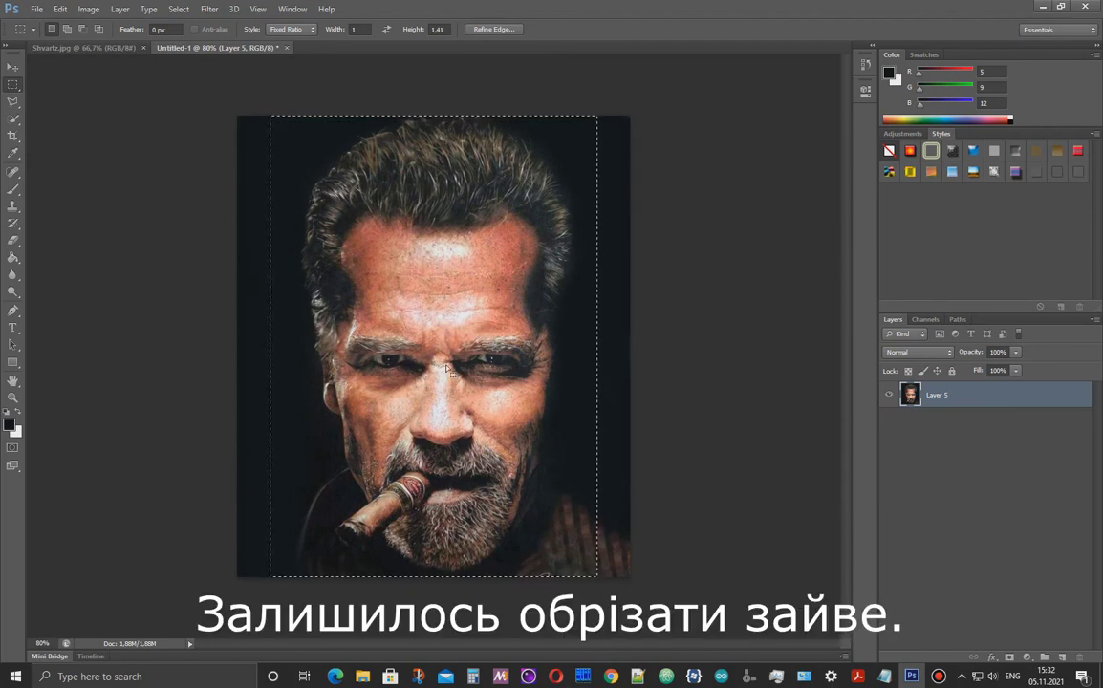
Crop the image to the selected rectangle and clear the selection
{"action": "left_click", "coordinate": [86, 9]}
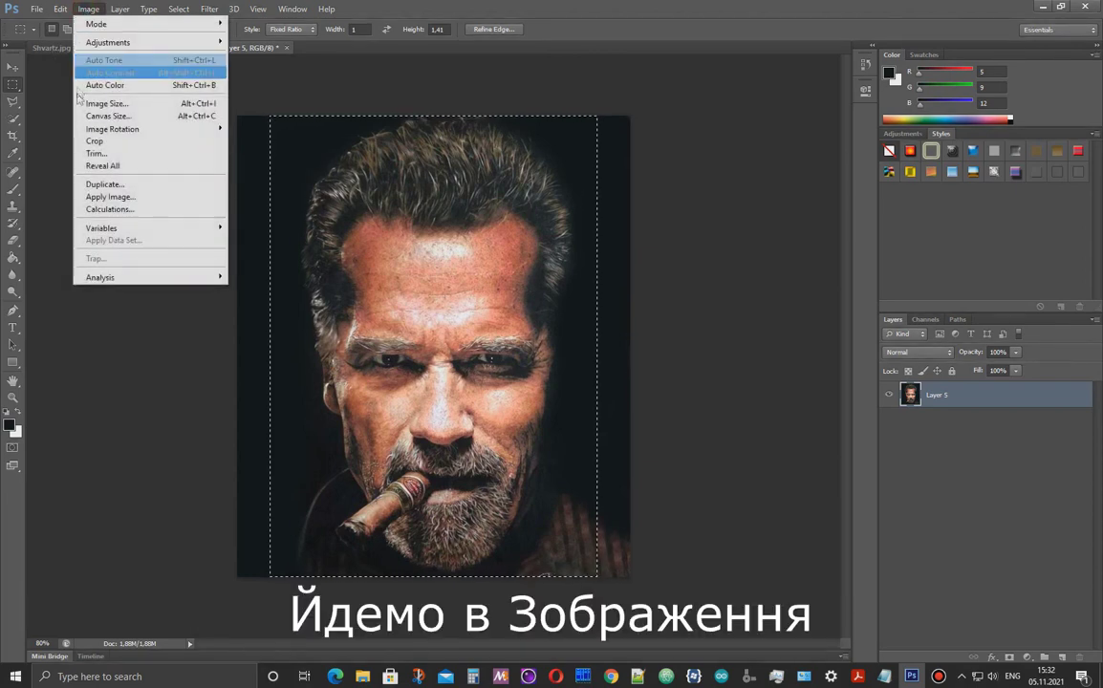
{"action": "left_click", "coordinate": [95, 141]}
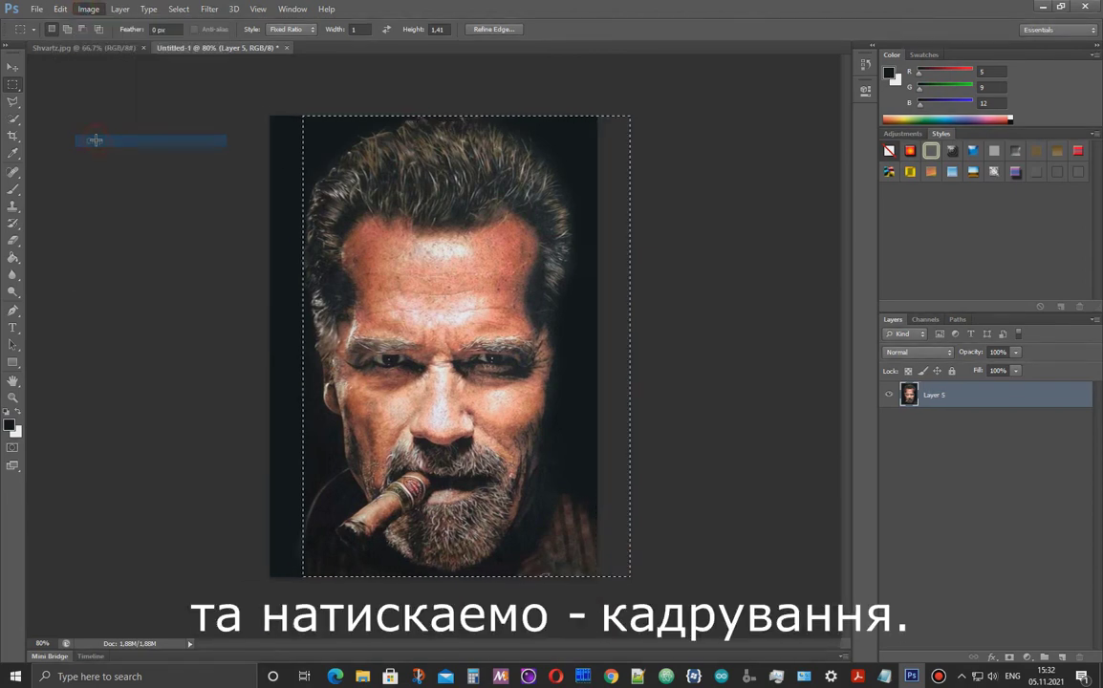
{"action": "key", "text": "ctrl+d"}
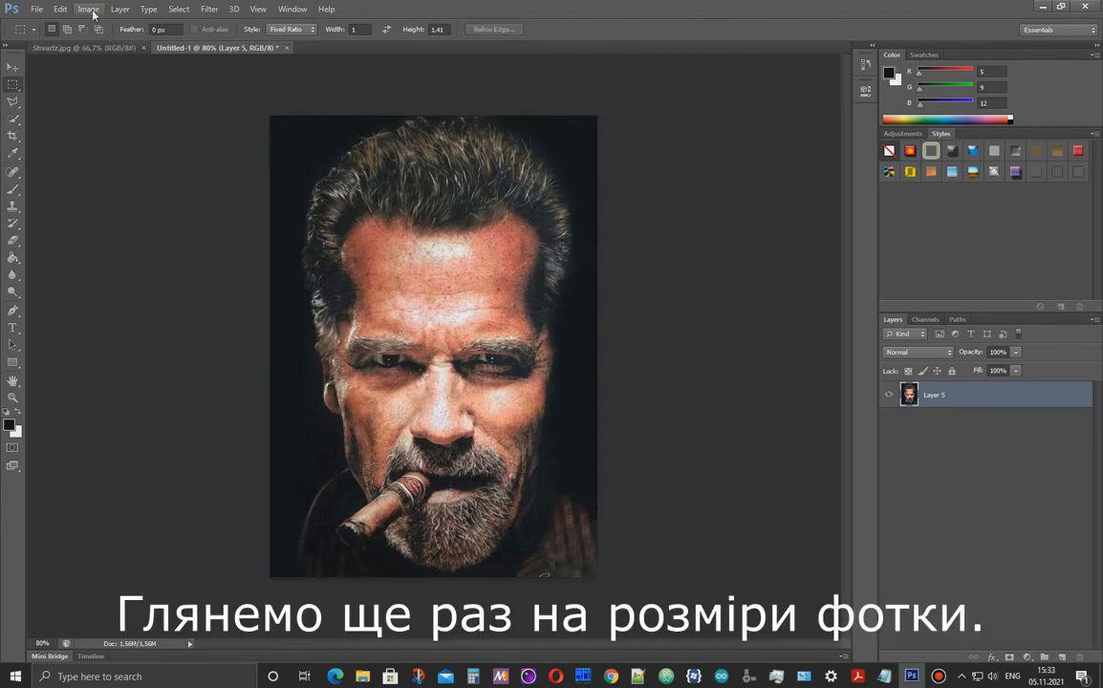
Resize the image to a height of 1200 pixels with proportions constrained
{"action": "left_click", "coordinate": [89, 9]}
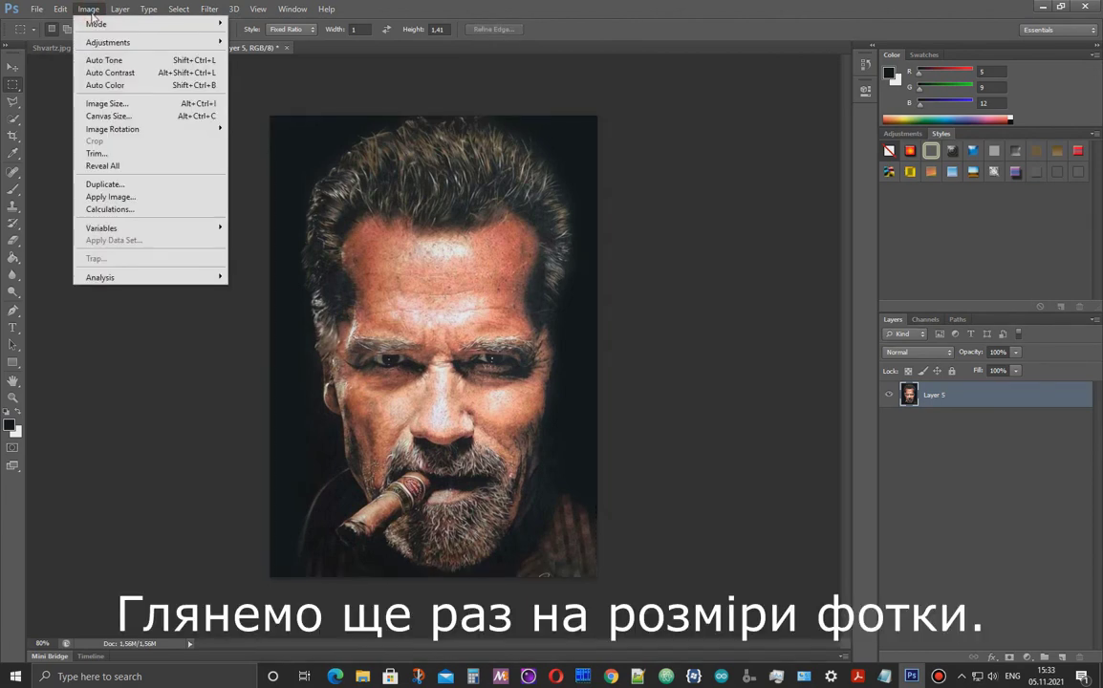
{"action": "left_click", "coordinate": [103, 103]}
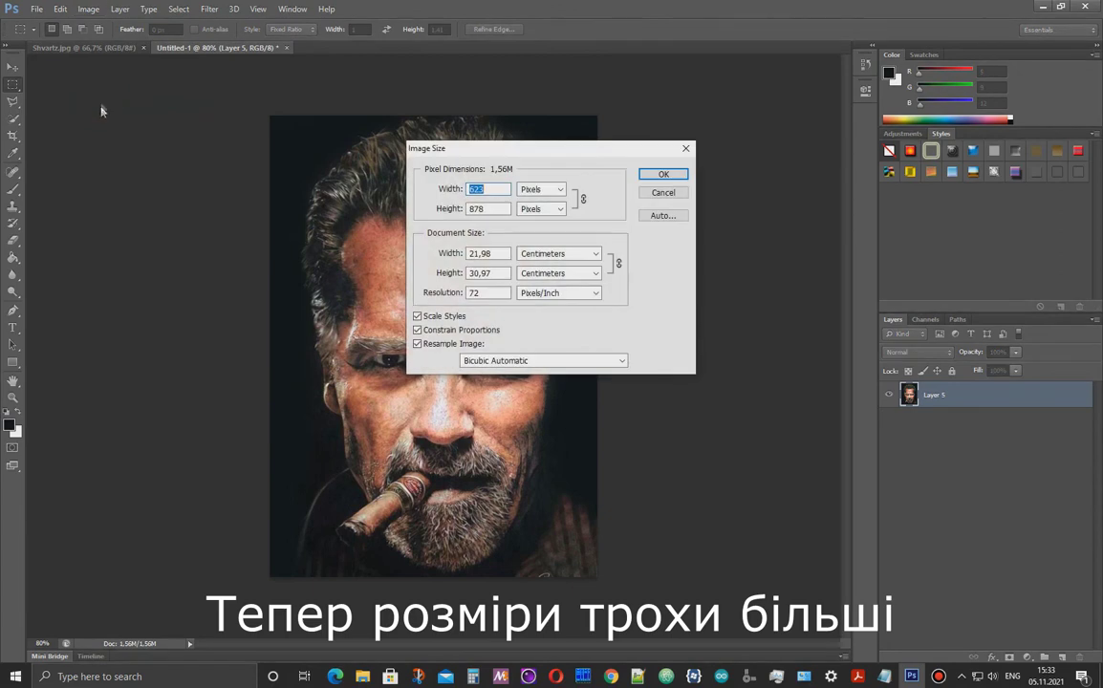
{"action": "double_click", "coordinate": [488, 208]}
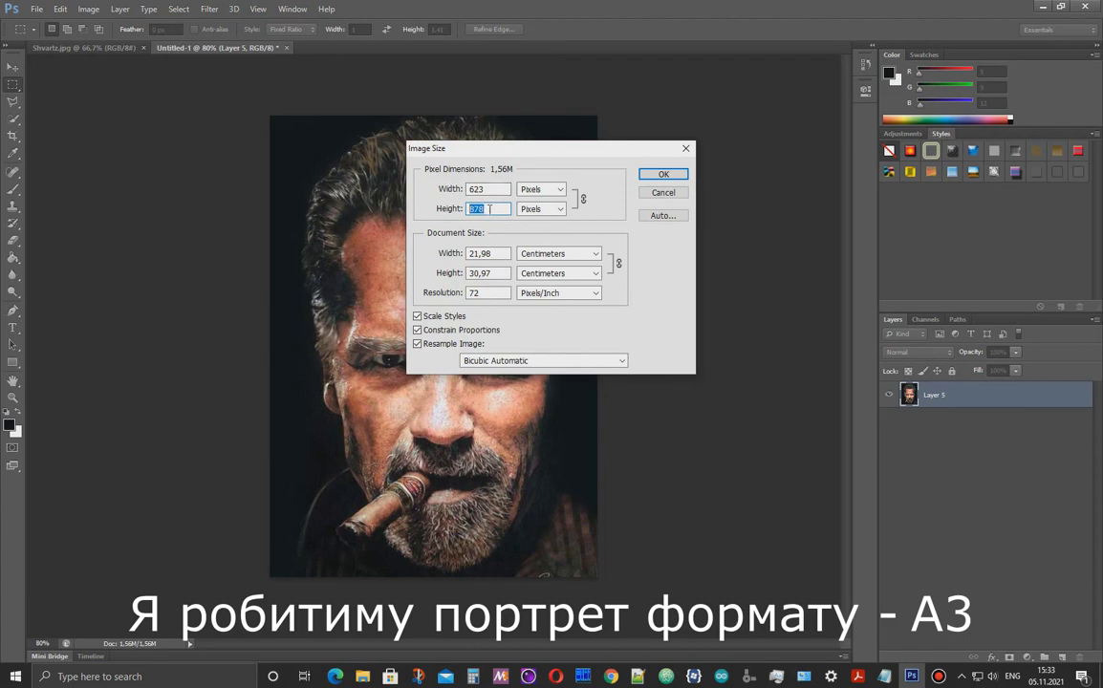
{"action": "left_click", "coordinate": [490, 209]}
{"action": "key", "text": "BackSpace"}
{"action": "key", "text": "BackSpace"}
{"action": "key", "text": "BackSpace"}
{"action": "type", "text": "1200"}
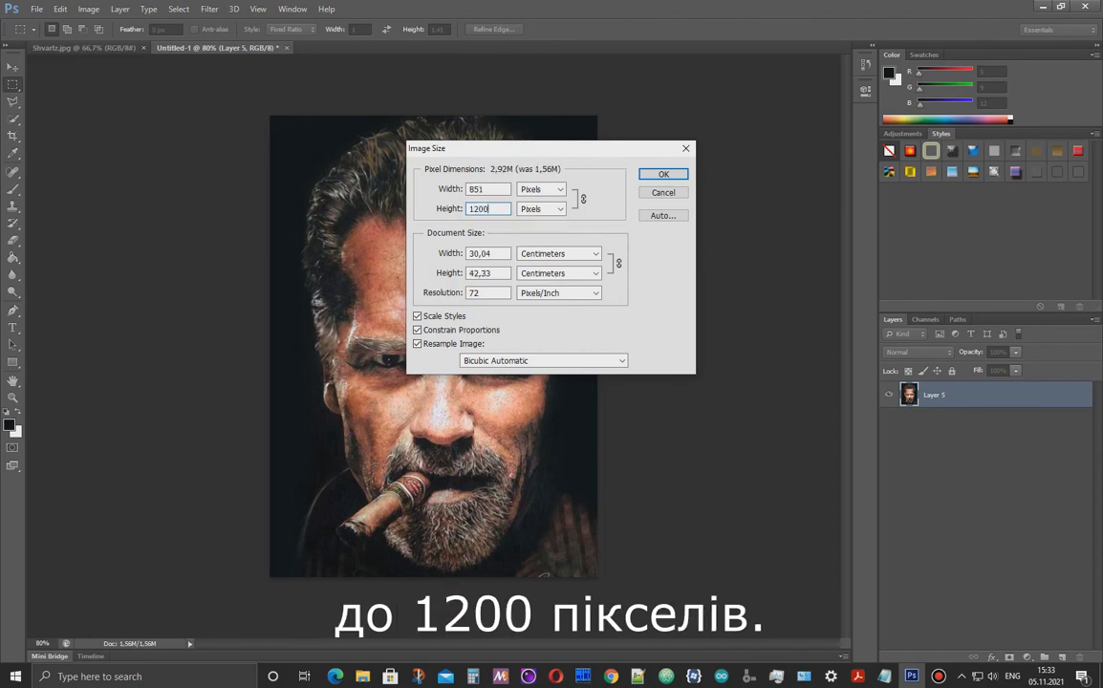
{"action": "left_click", "coordinate": [660, 175]}
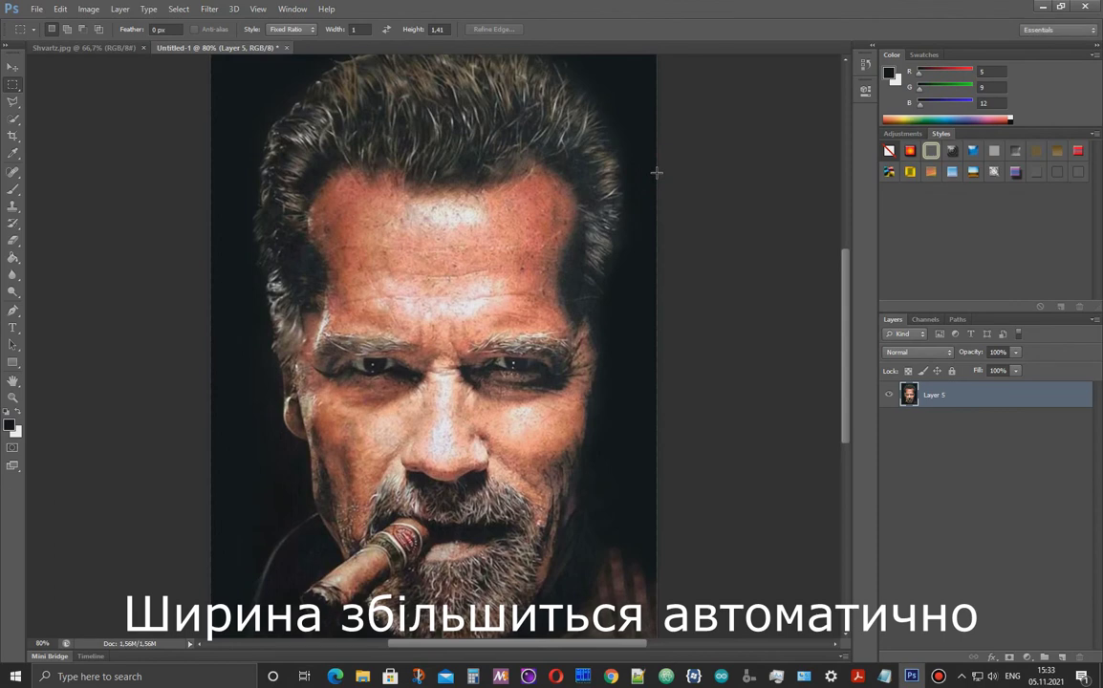